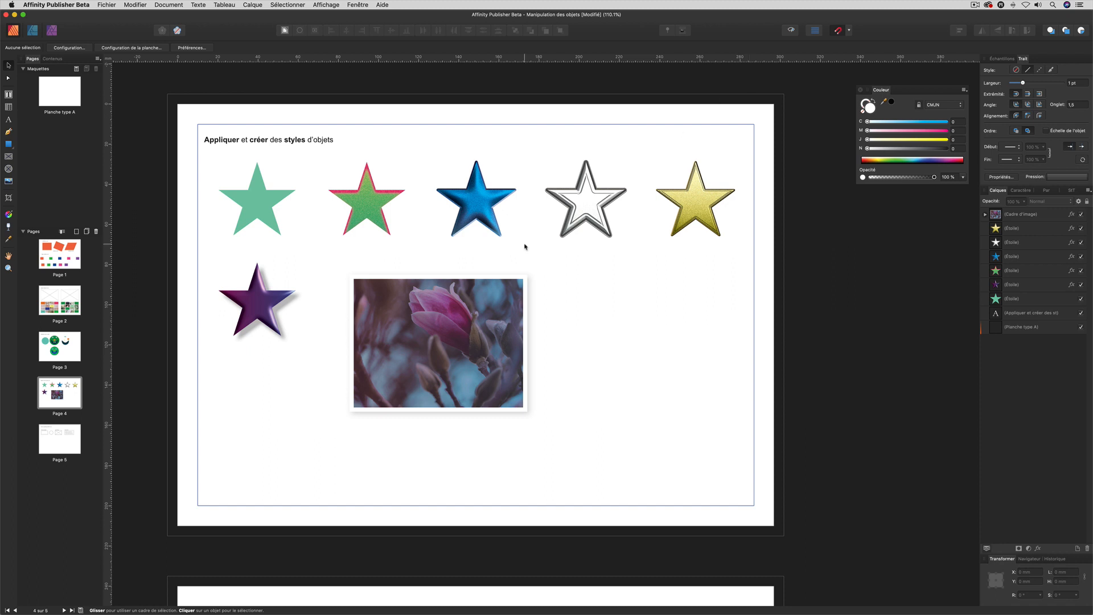
Display the Styles studio and float it as a separate window over the page, beside the gold star
click(268, 199)
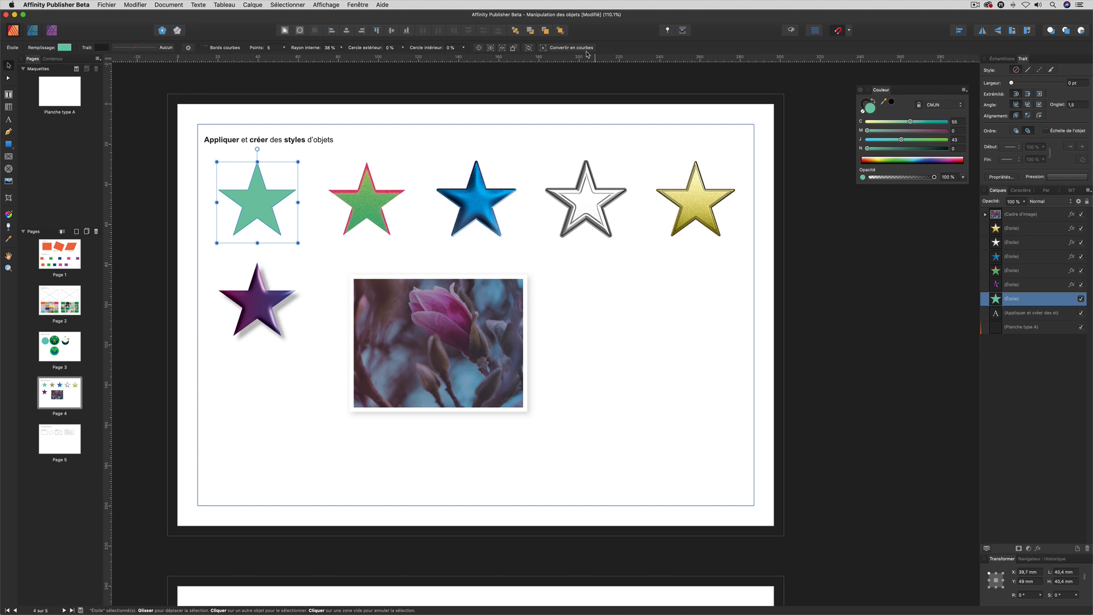
click(354, 4)
mouse_move(326, 4)
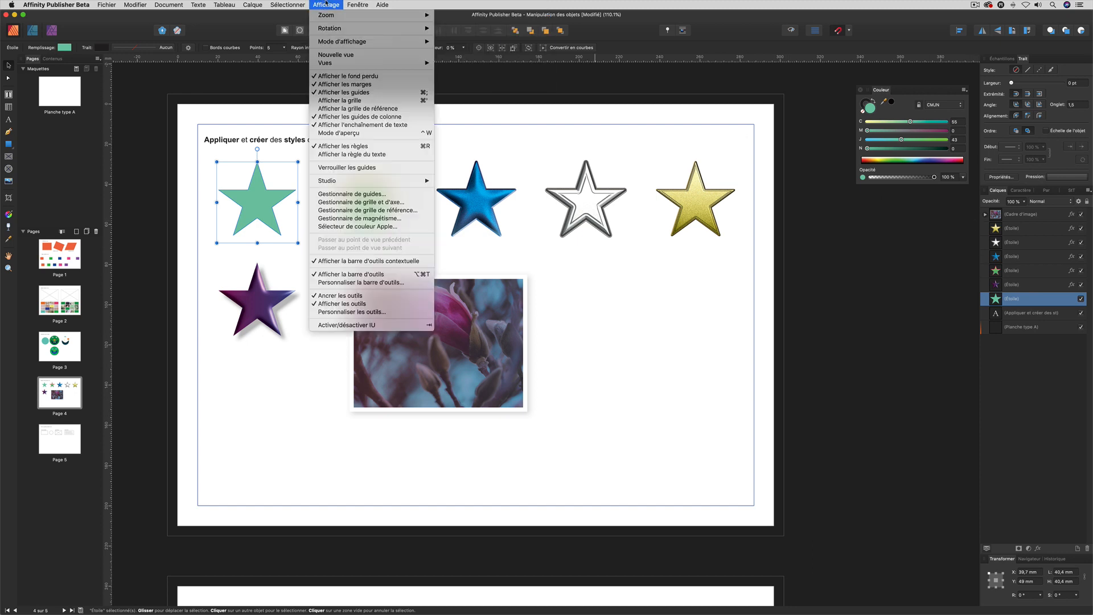
mouse_move(333, 182)
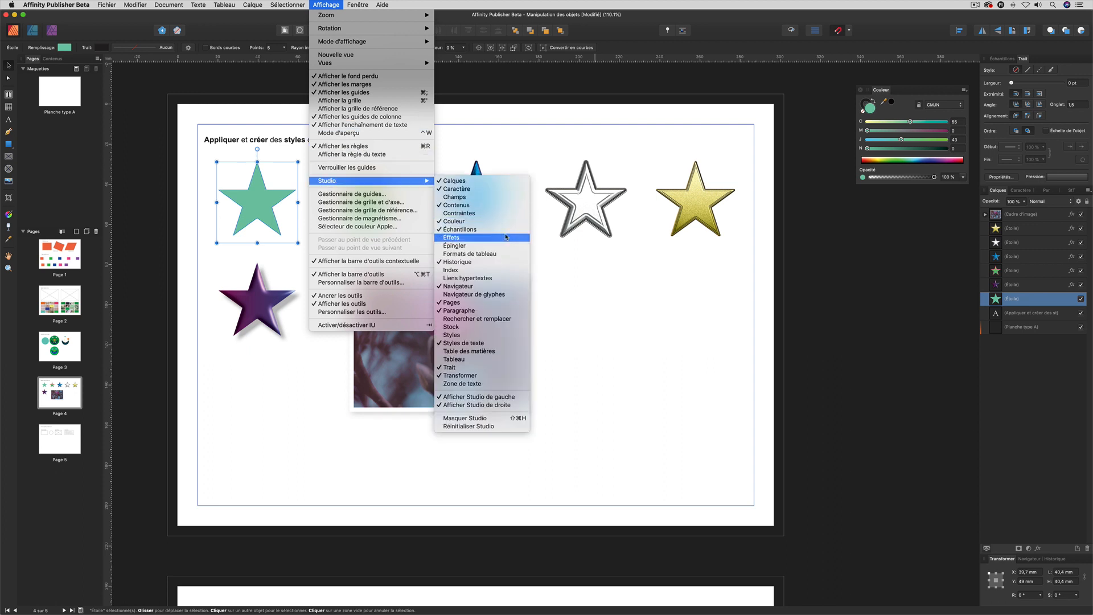
click(464, 336)
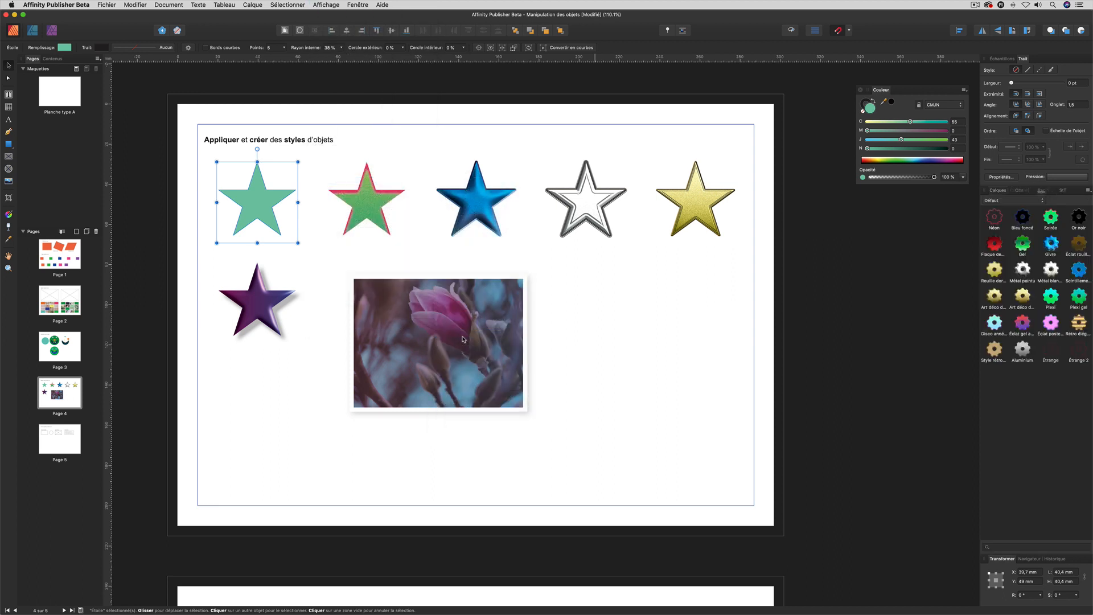
drag(1078, 190, 730, 166)
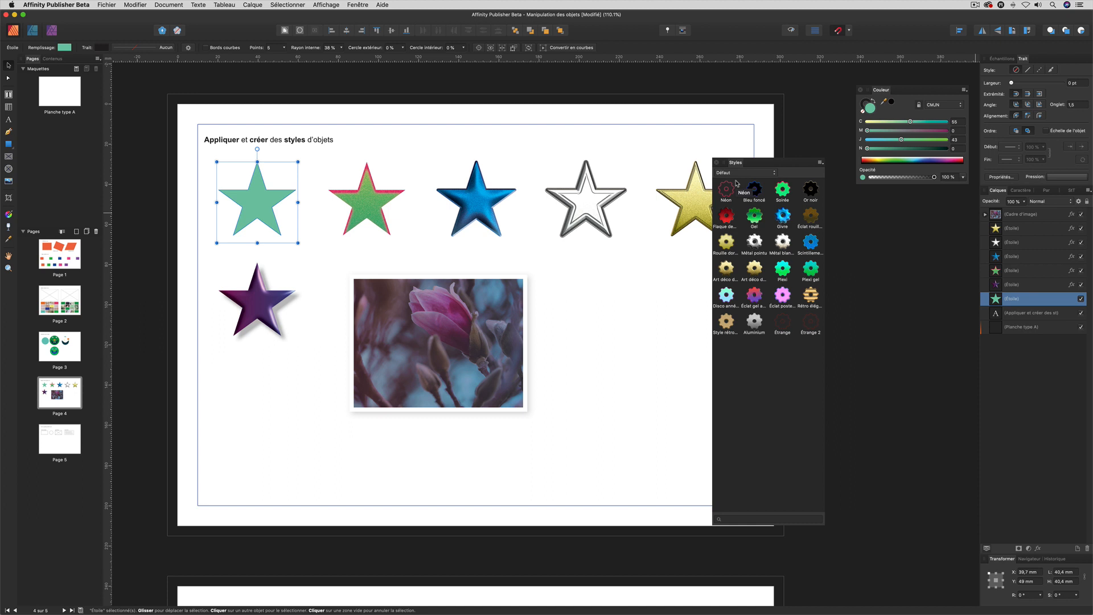
Duplicate the plain green star to the right of the flower photo and try the Néon, Bleu foncé, Soirée and Or noir styles on it
mouse_move(260, 204)
mouse_down()
mouse_move(381, 263)
mouse_move(623, 336)
mouse_move(618, 325)
mouse_up()
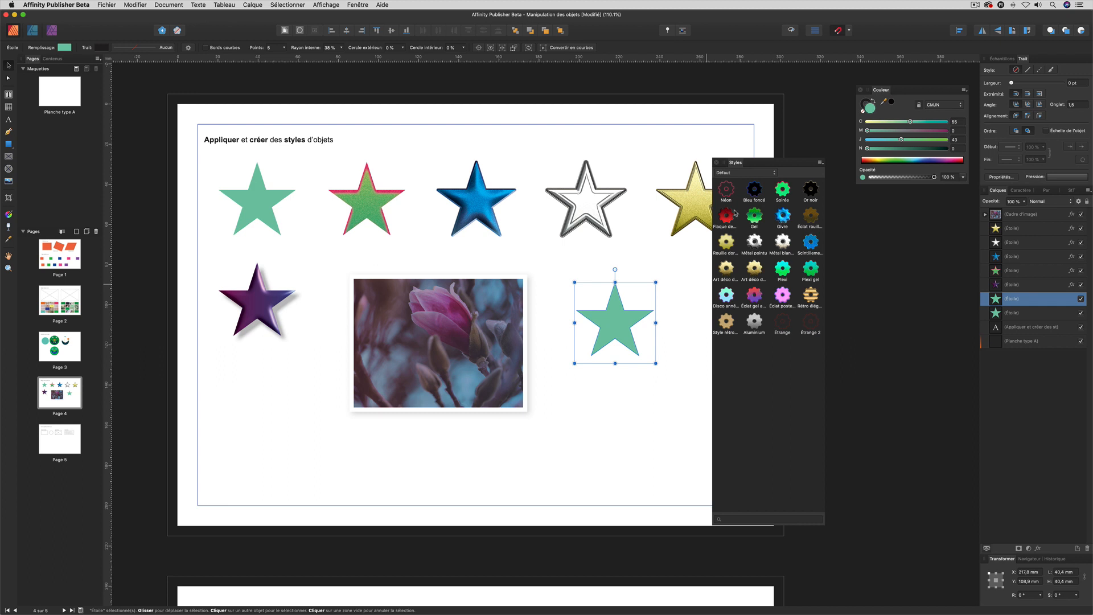
click(727, 191)
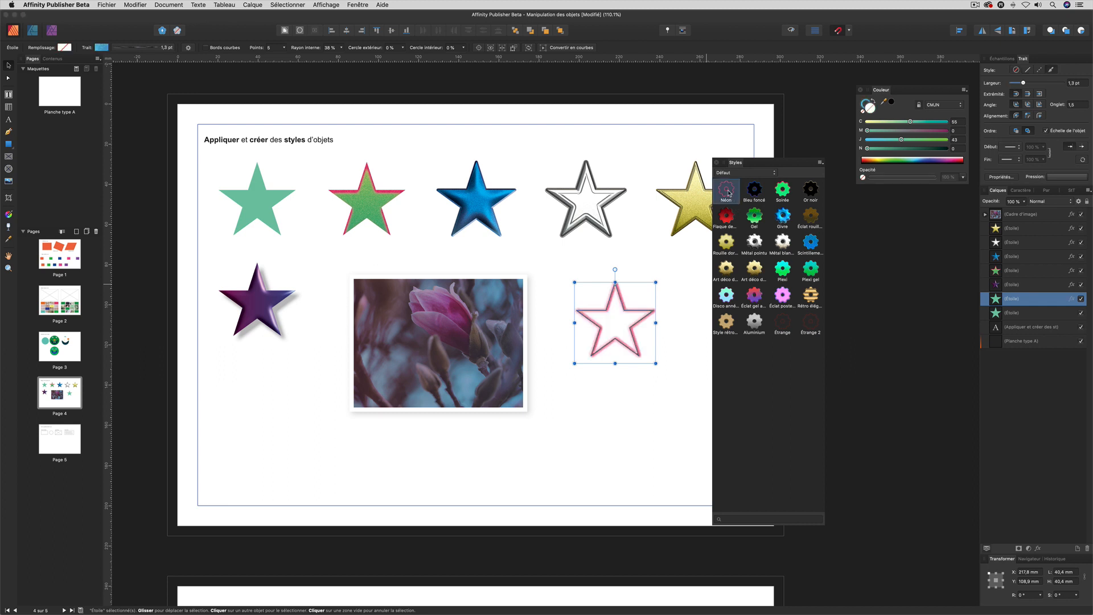
click(759, 191)
click(779, 191)
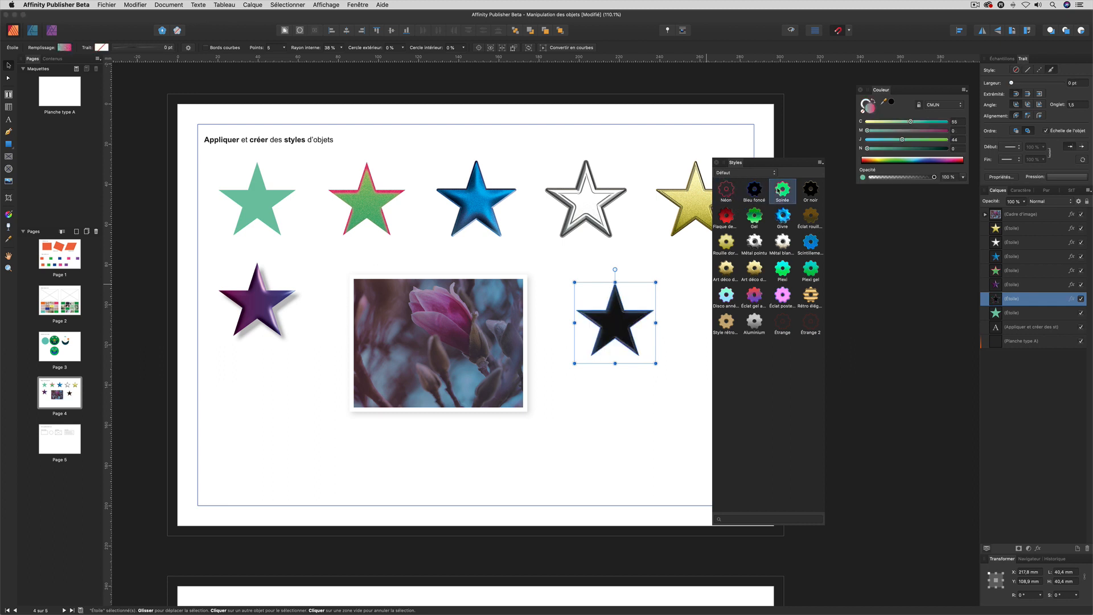
click(799, 192)
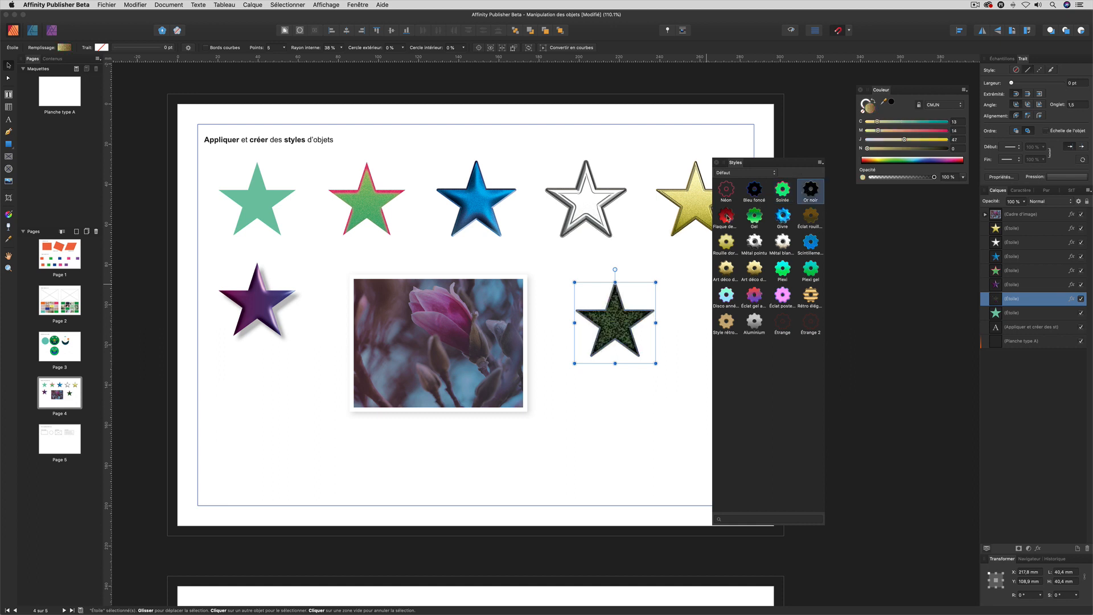
Try the red Flaque de…, Gel, Givre and Soirée styles on the copied star, finishing with the white metal style Métal blan…
click(728, 216)
click(754, 216)
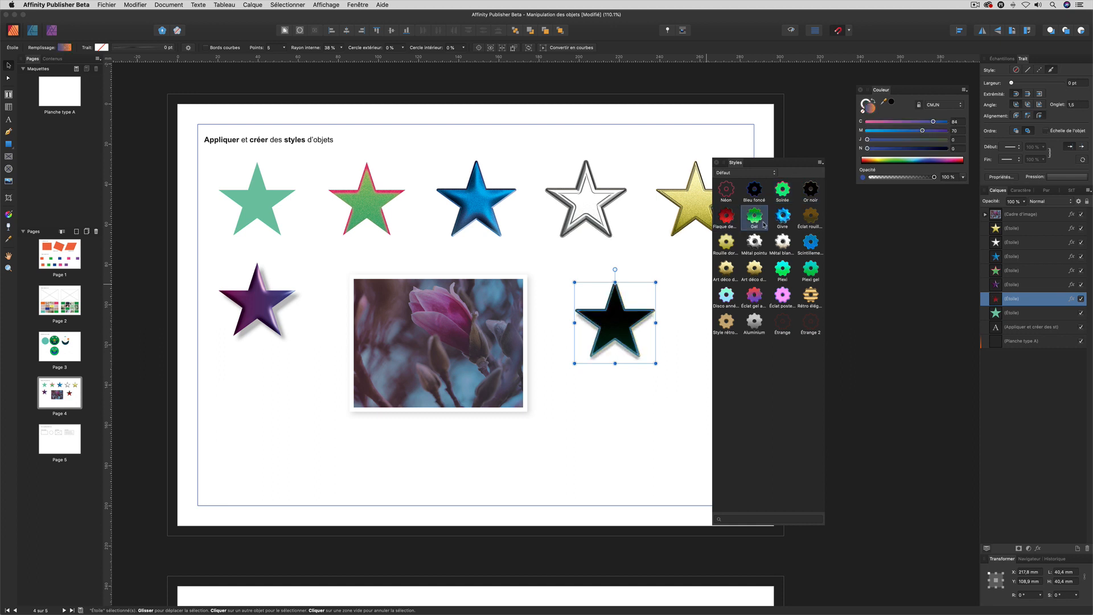
click(782, 217)
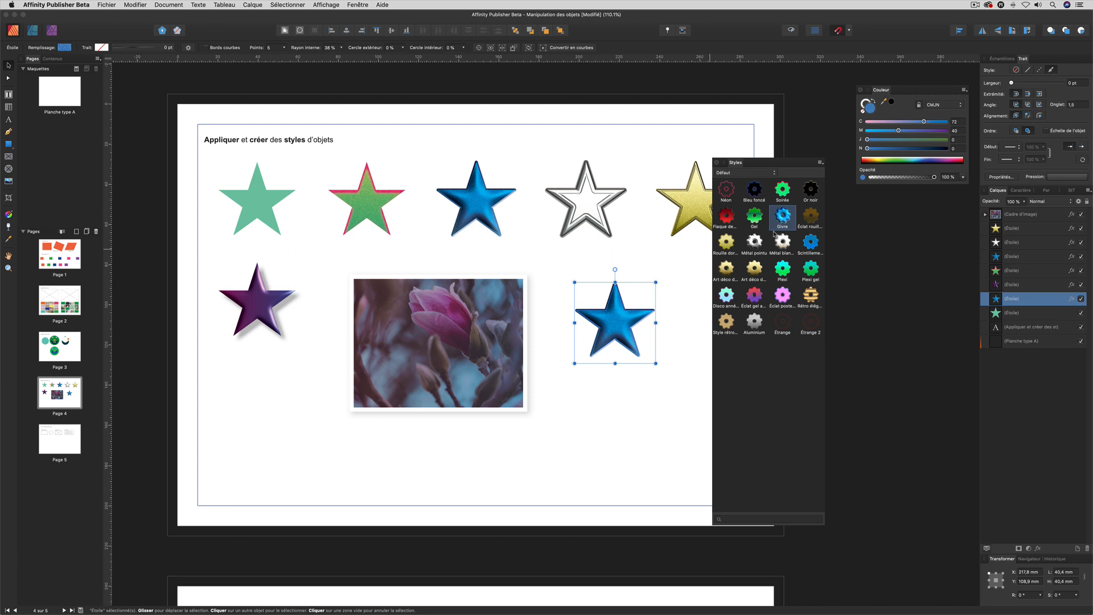
click(730, 215)
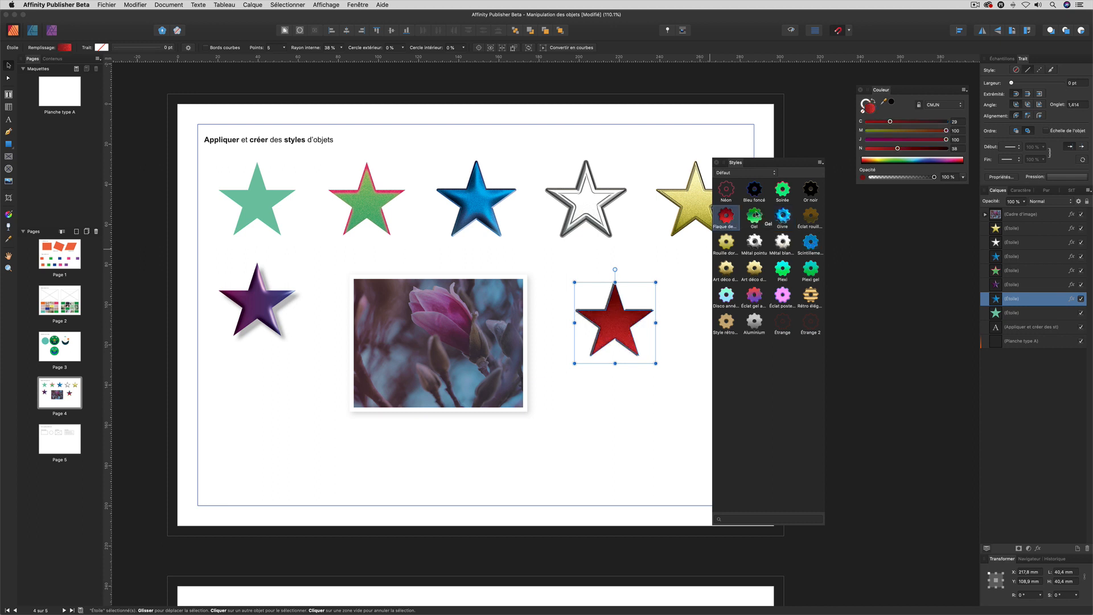
click(755, 215)
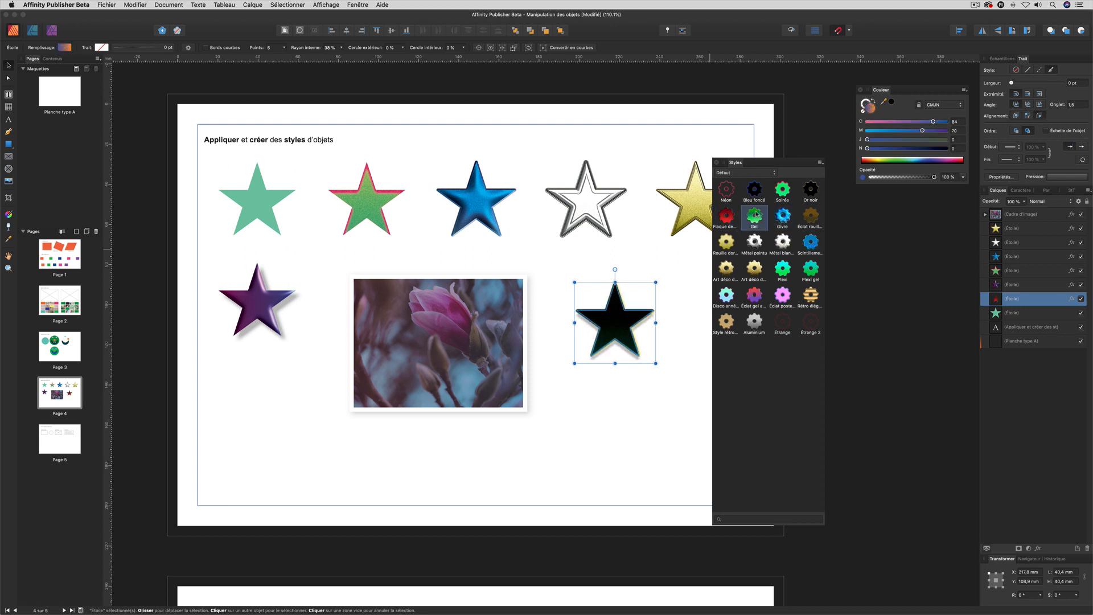
click(784, 192)
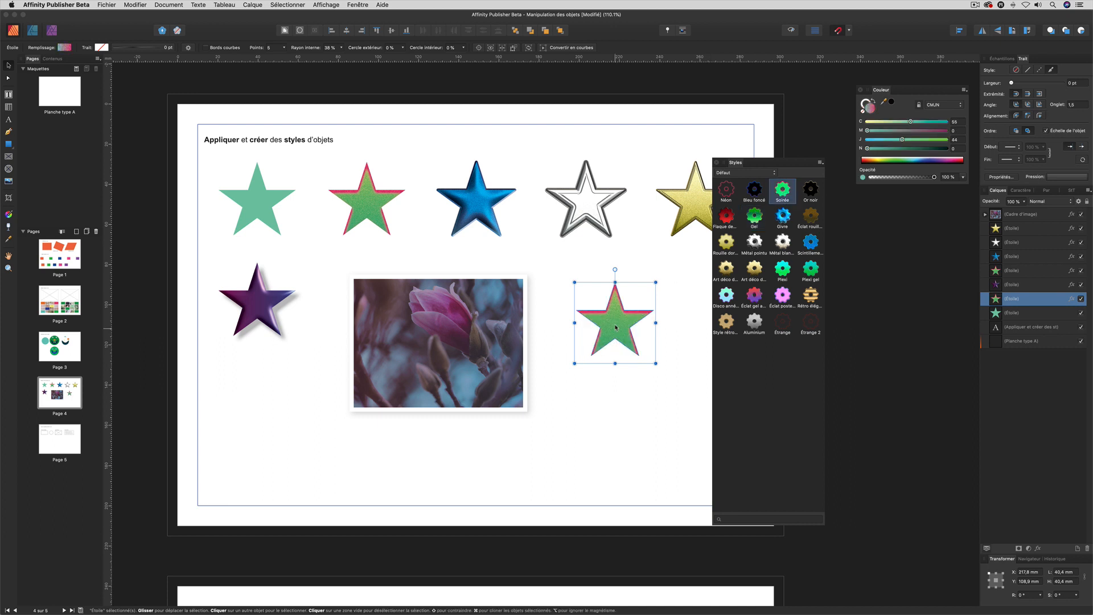
click(783, 216)
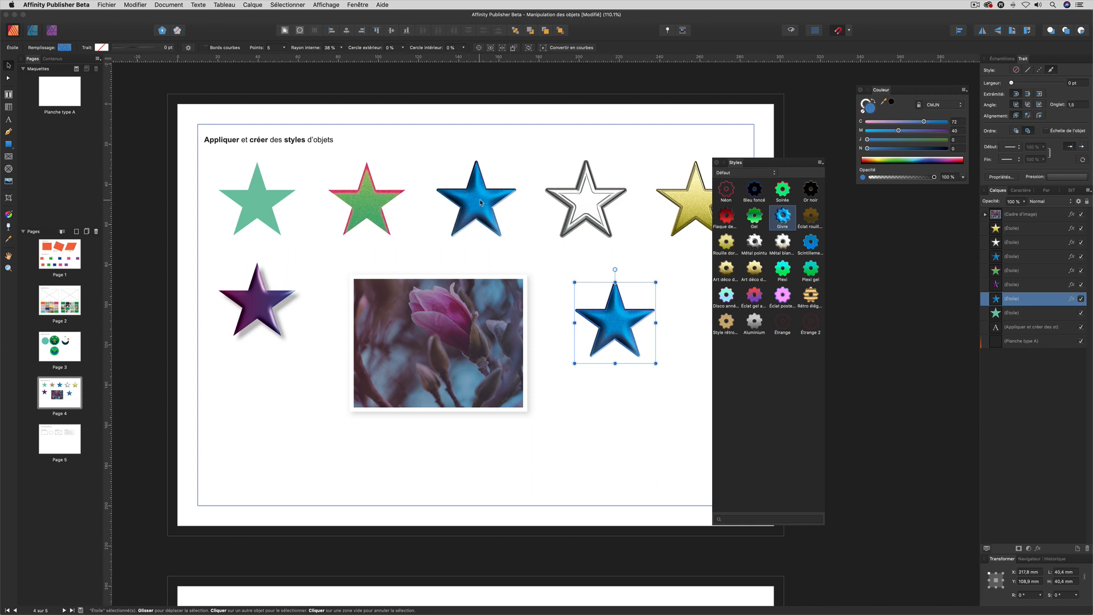
click(785, 244)
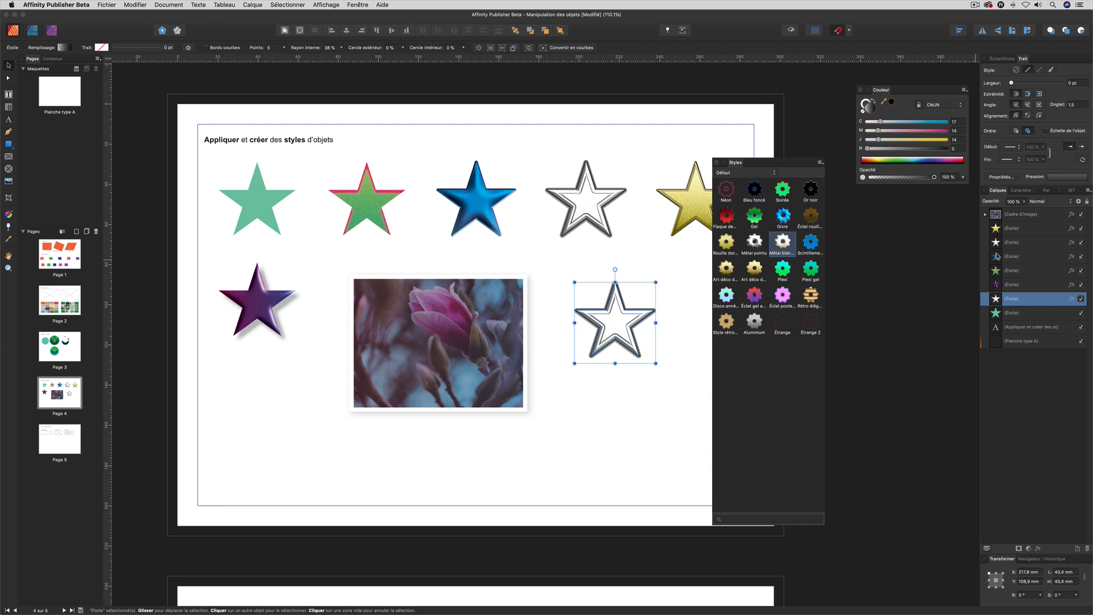
Float the Calques layer list next to the Styles window and examine the layer effects of the copied star
drag(997, 190, 866, 205)
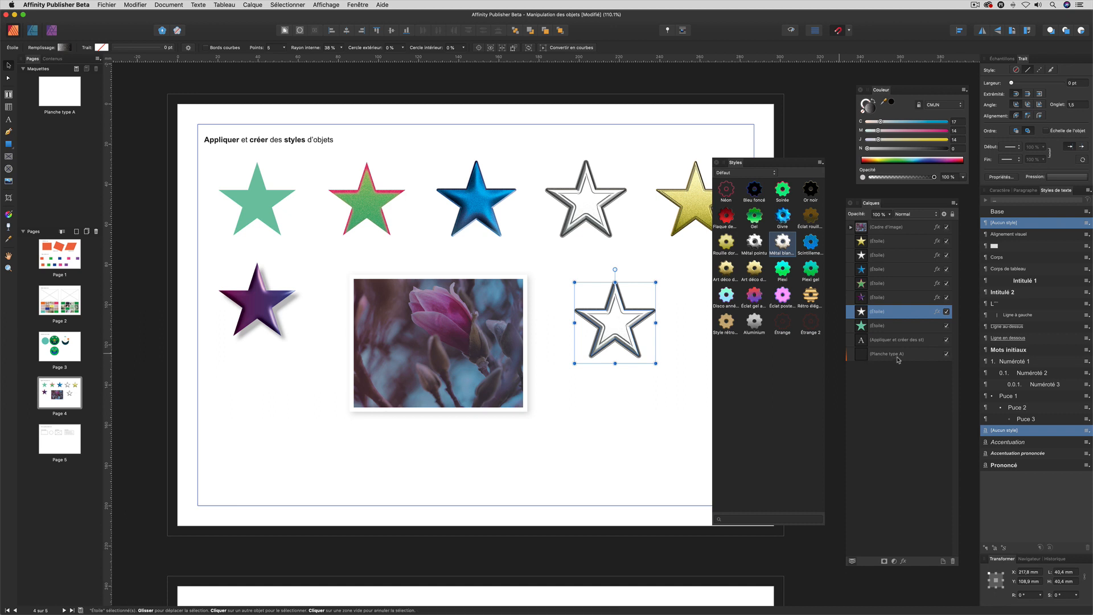
click(936, 313)
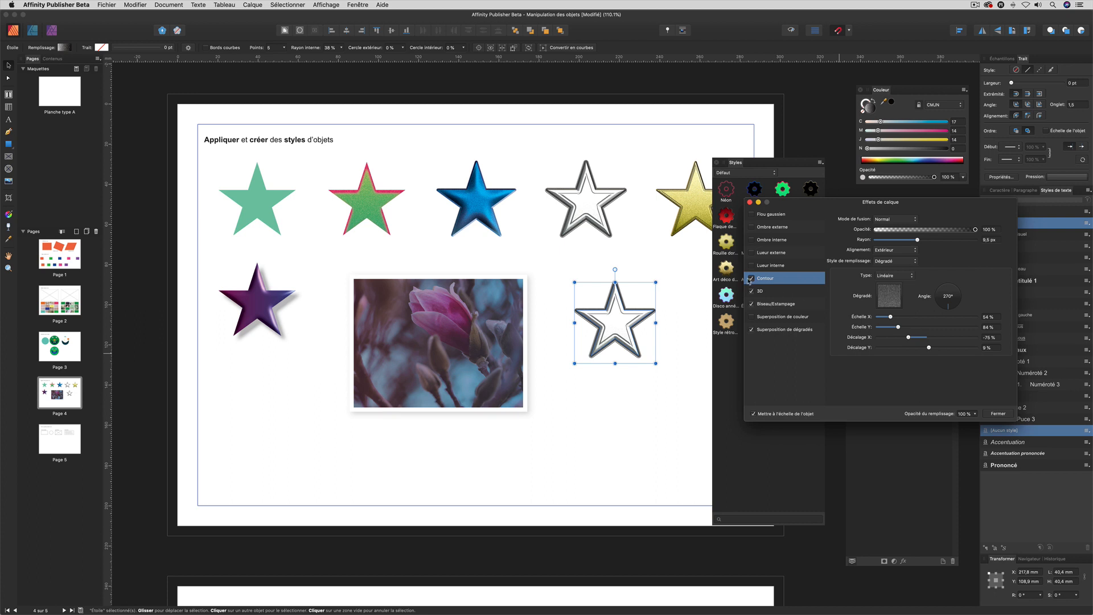
click(751, 330)
click(1003, 414)
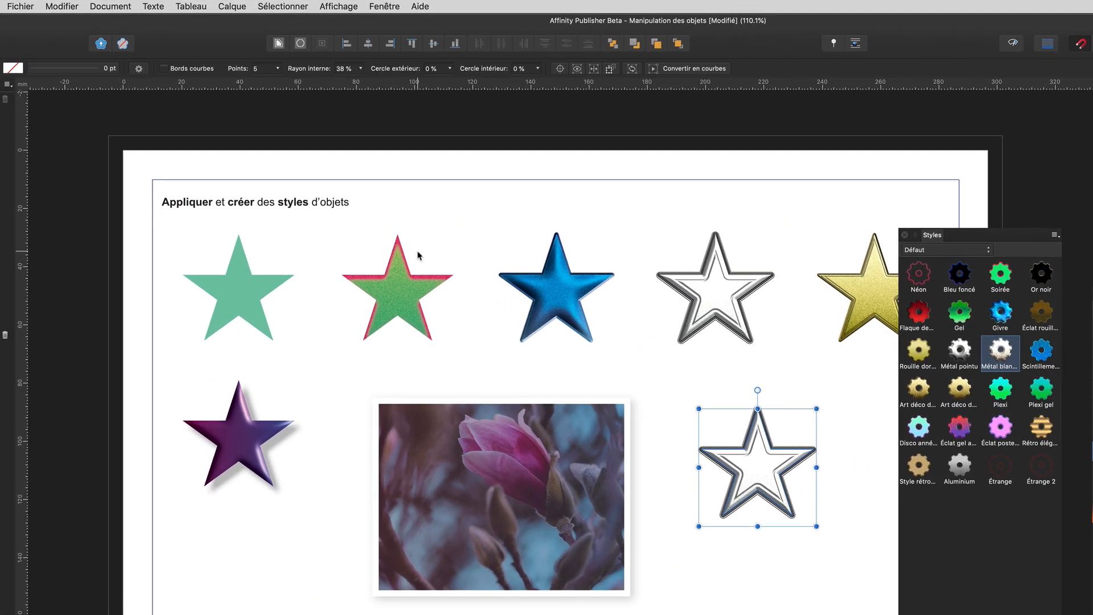
Reset the copied star to the default style, trying Aluminium in between, and move it to about X 207,8 mm, Y 114,5 mm
click(123, 45)
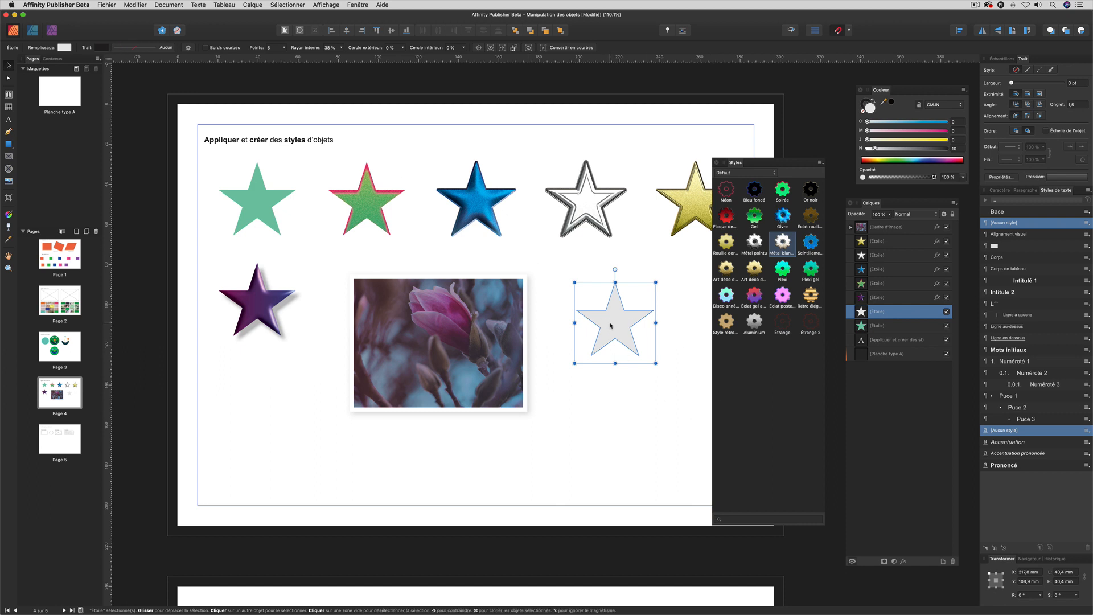
drag(611, 325, 592, 329)
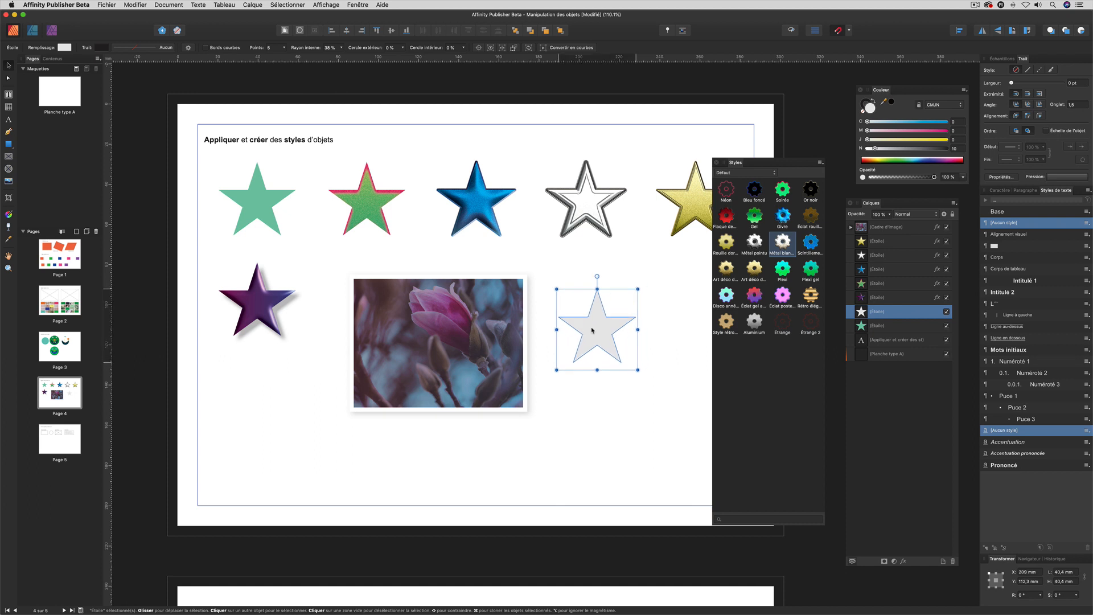
click(754, 323)
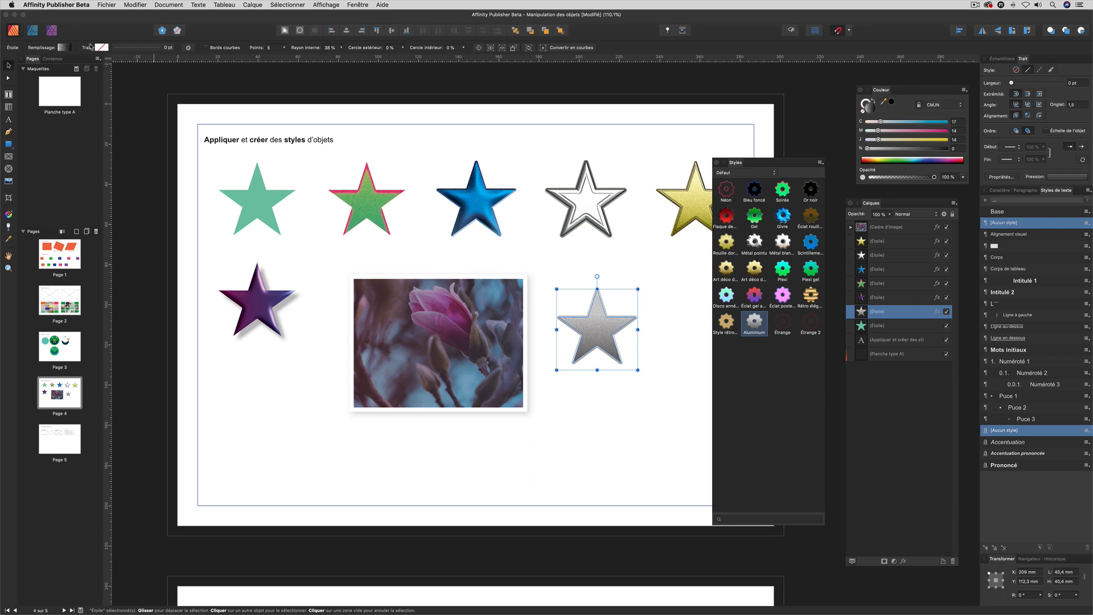
click(177, 30)
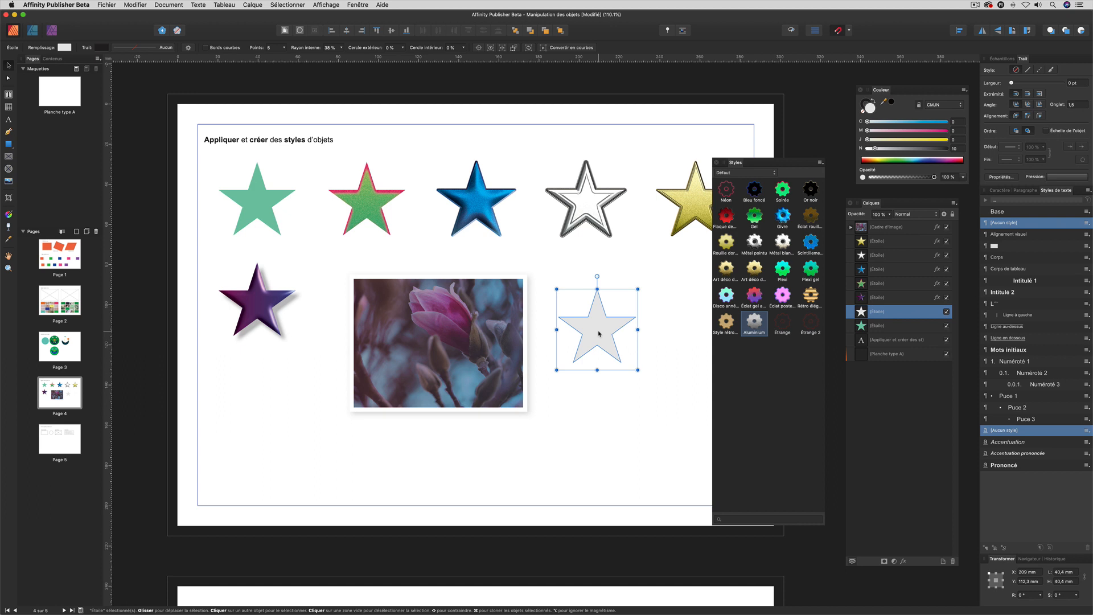
drag(598, 333, 597, 337)
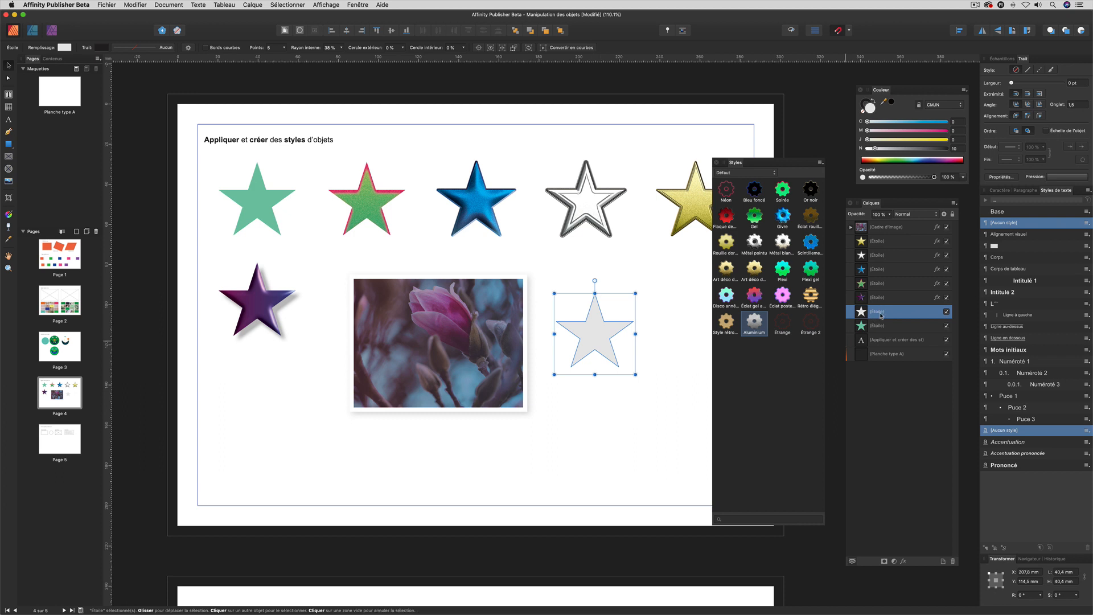
Shorten the floating Calques window to fit its layer list and reselect the grey star
click(915, 567)
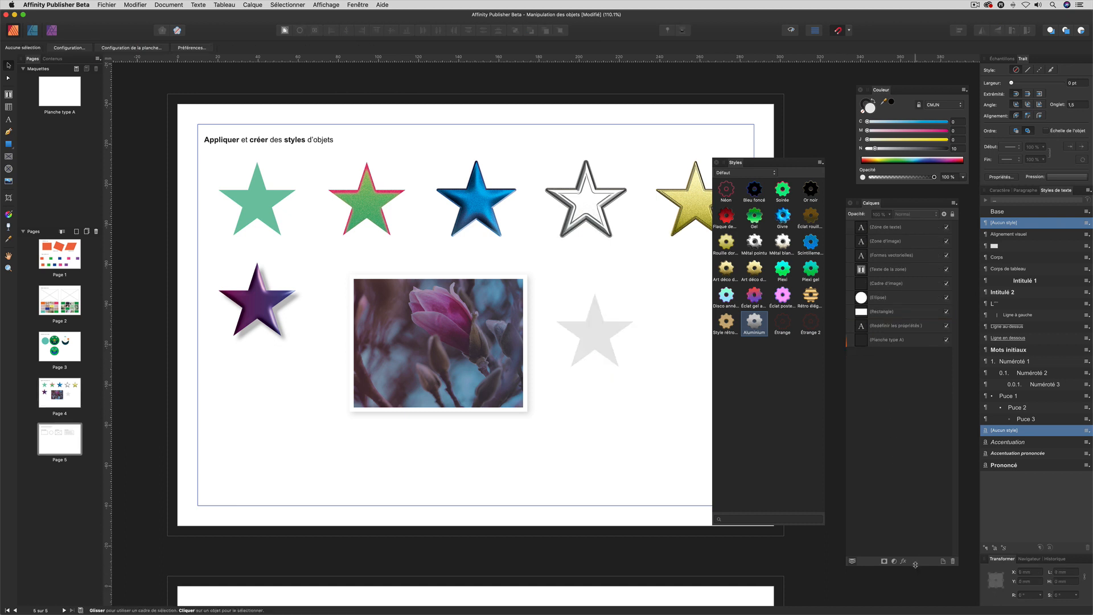
drag(915, 567, 899, 372)
click(582, 328)
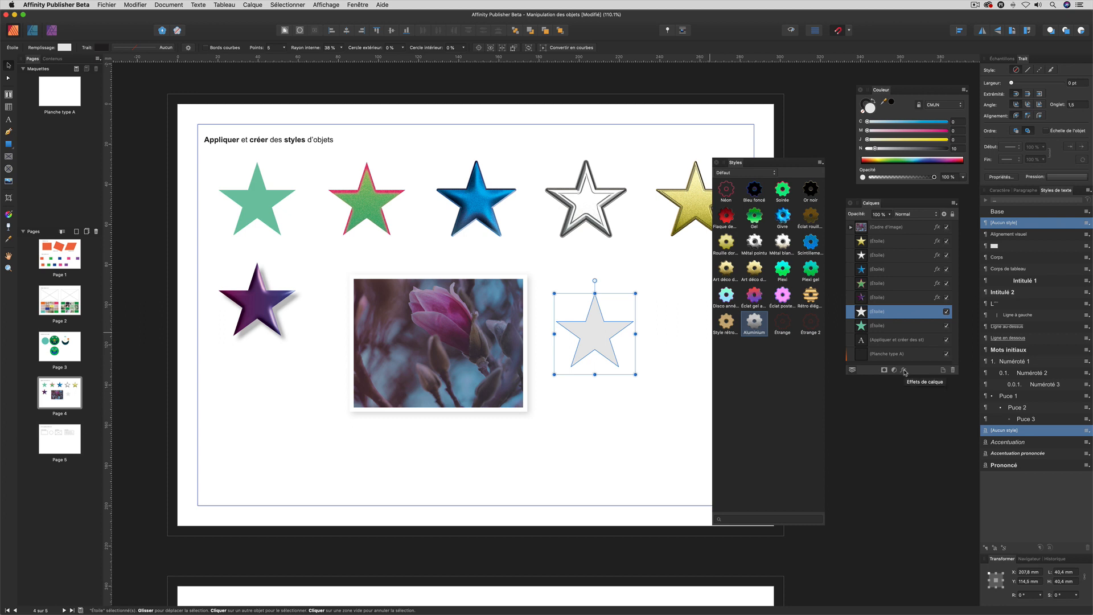
Open the layer effects settings for the grey star and move their window so the star stays uncovered
click(247, 5)
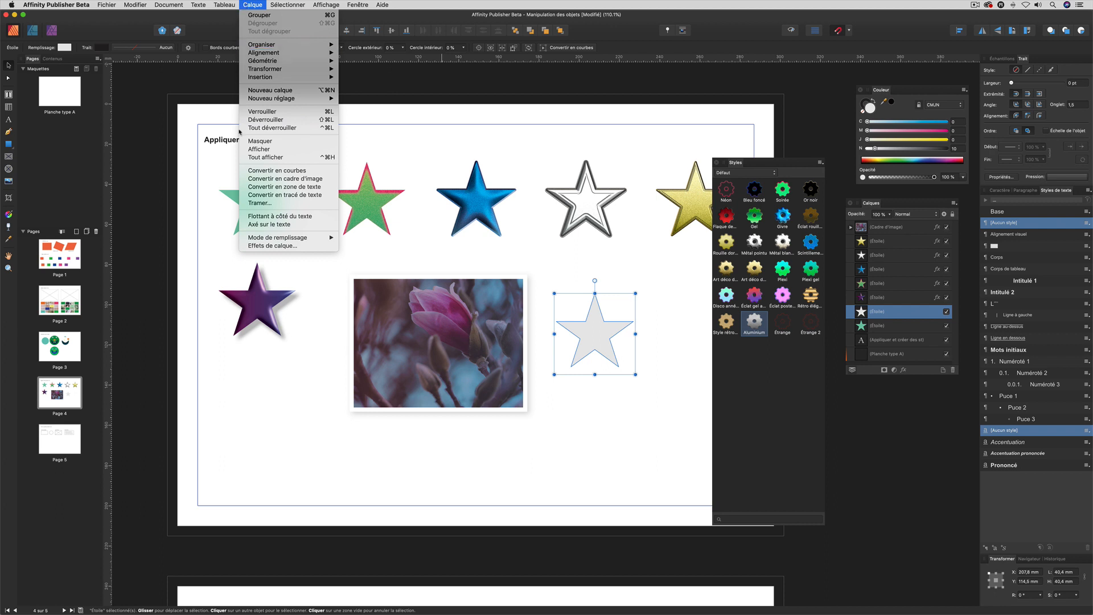
click(271, 246)
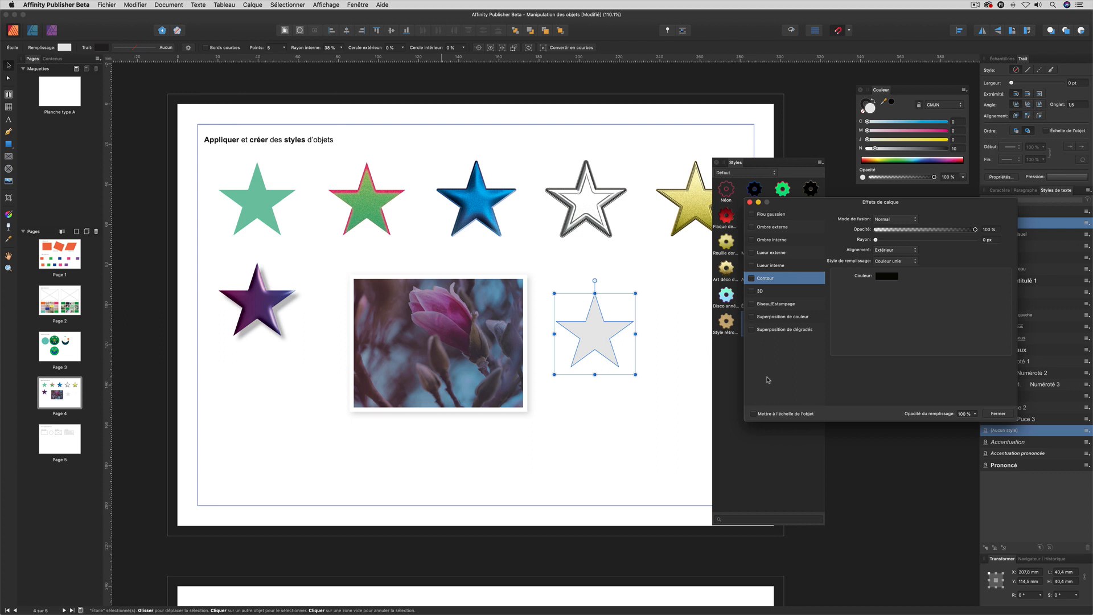
drag(824, 205, 641, 333)
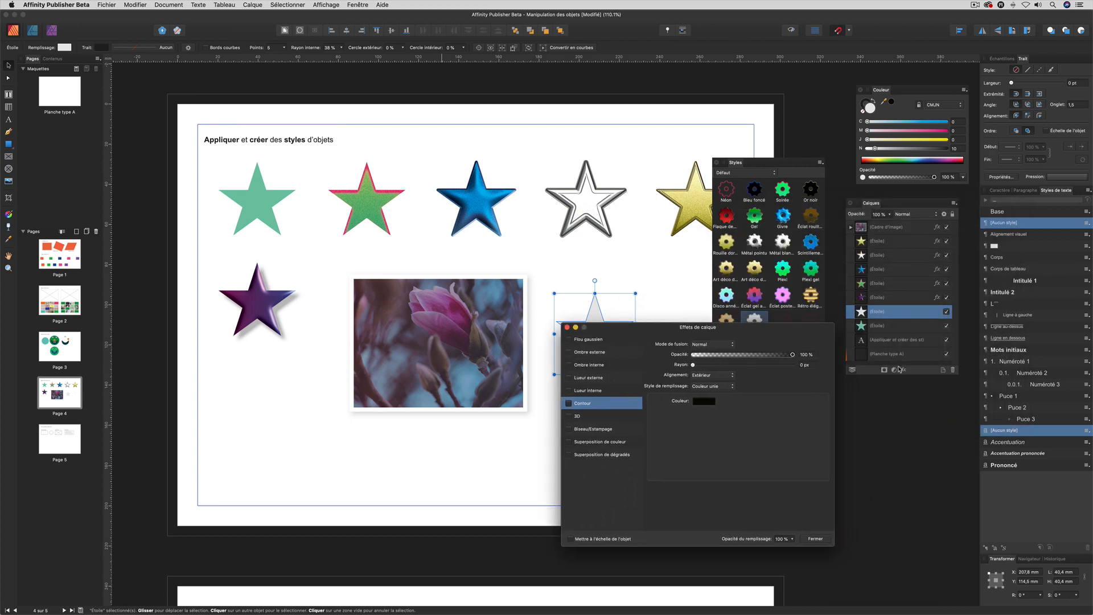
drag(621, 328, 709, 219)
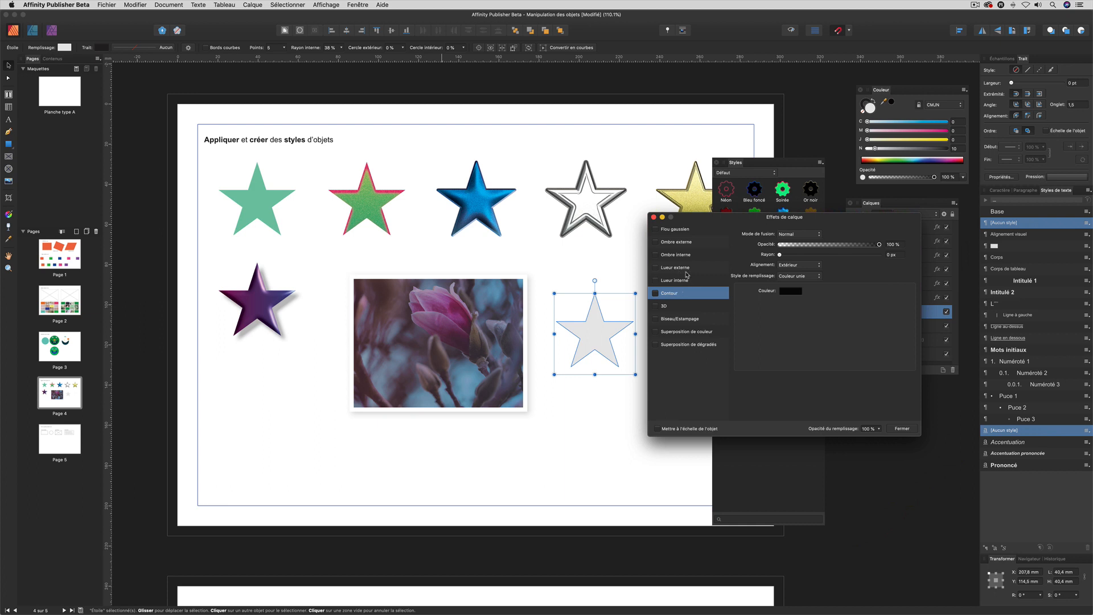
Add an outer shadow to the grey star with opacity 20 %, radius 31,7 px, offset 15,7 px and intensity 27 %
click(675, 242)
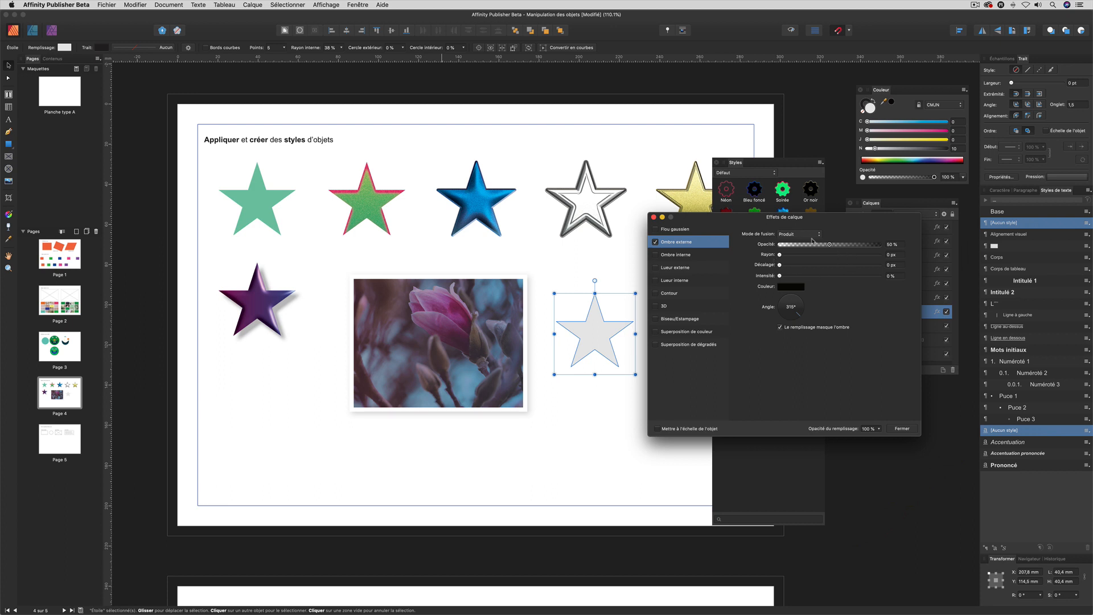
drag(780, 256, 801, 244)
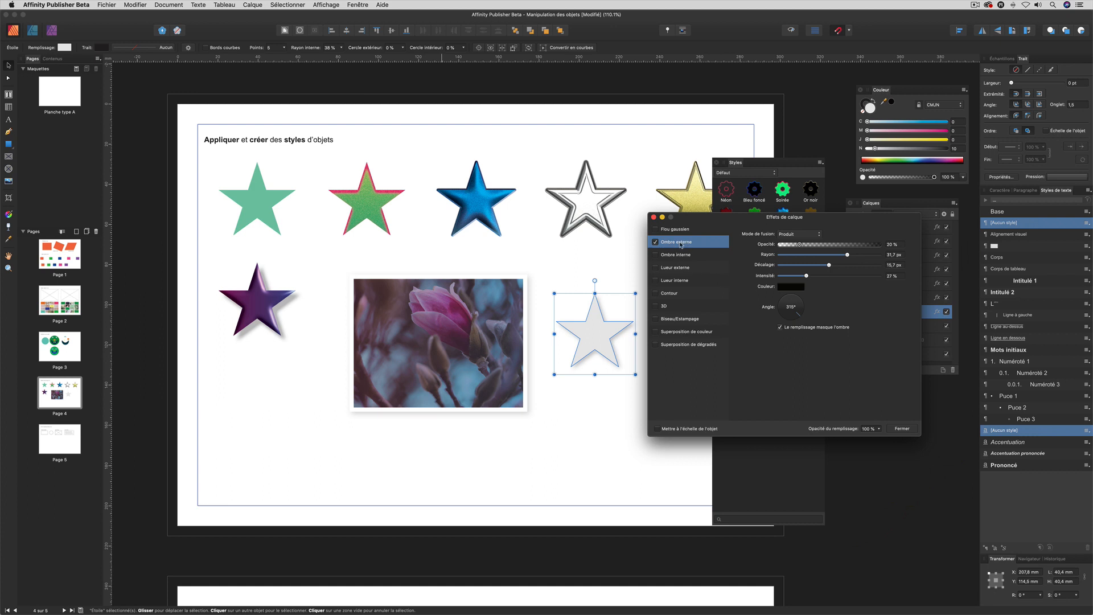
click(655, 243)
click(654, 243)
Add a black solid-colour Contour effect to the grey star with a 4,4 px radius and Centre alignment
click(669, 295)
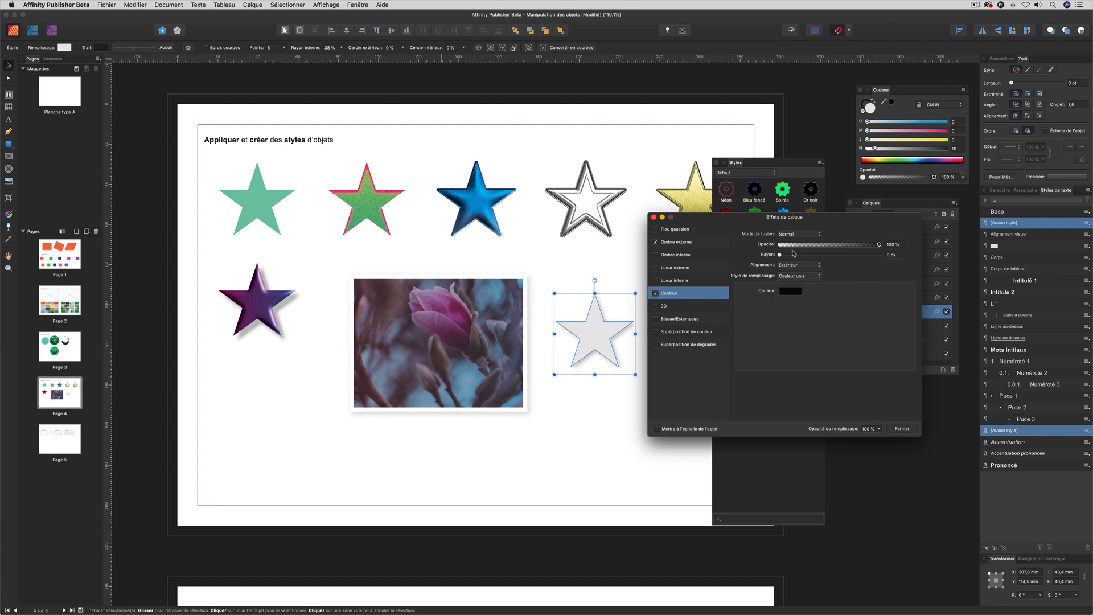
drag(781, 255, 812, 258)
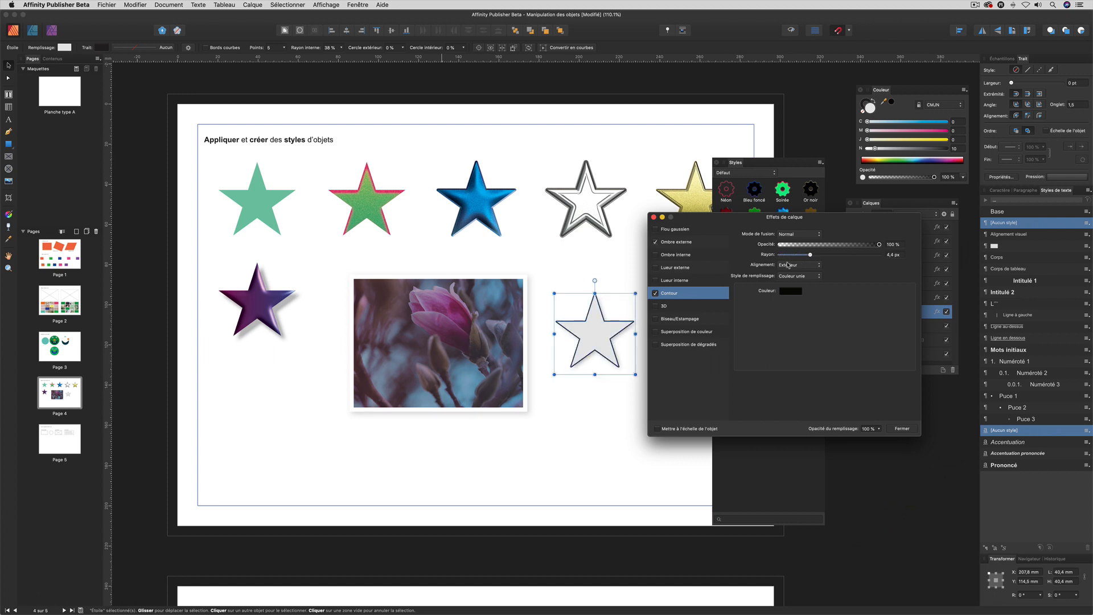
click(789, 266)
click(790, 273)
click(800, 276)
click(837, 279)
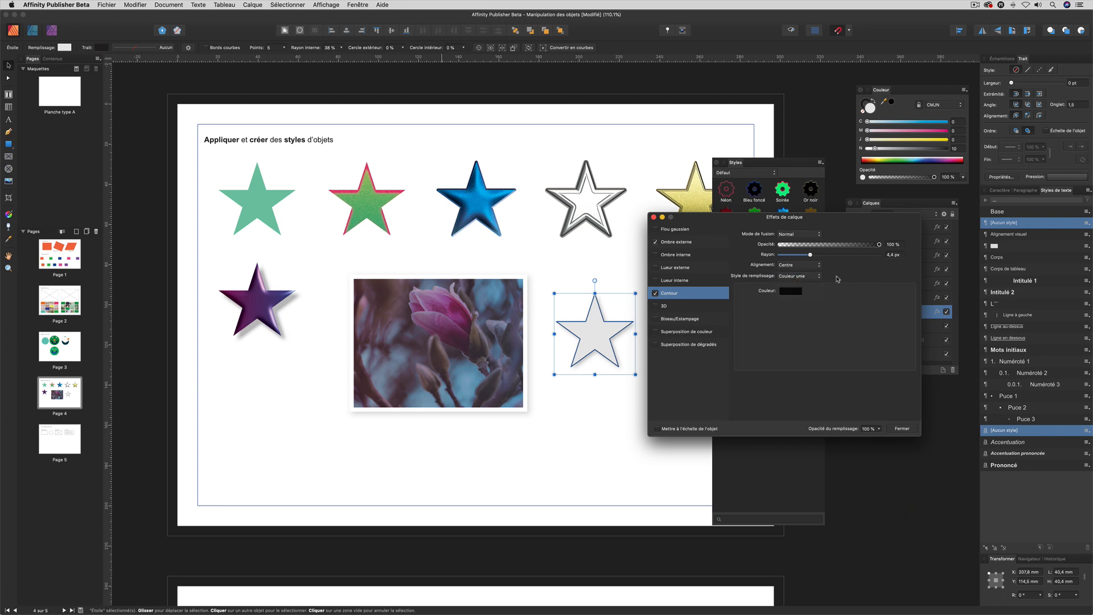
Recolour the grey star's Contour effect yellow-green in CMJN mode, set its radius to about 15,3 px and close the effects settings
click(796, 293)
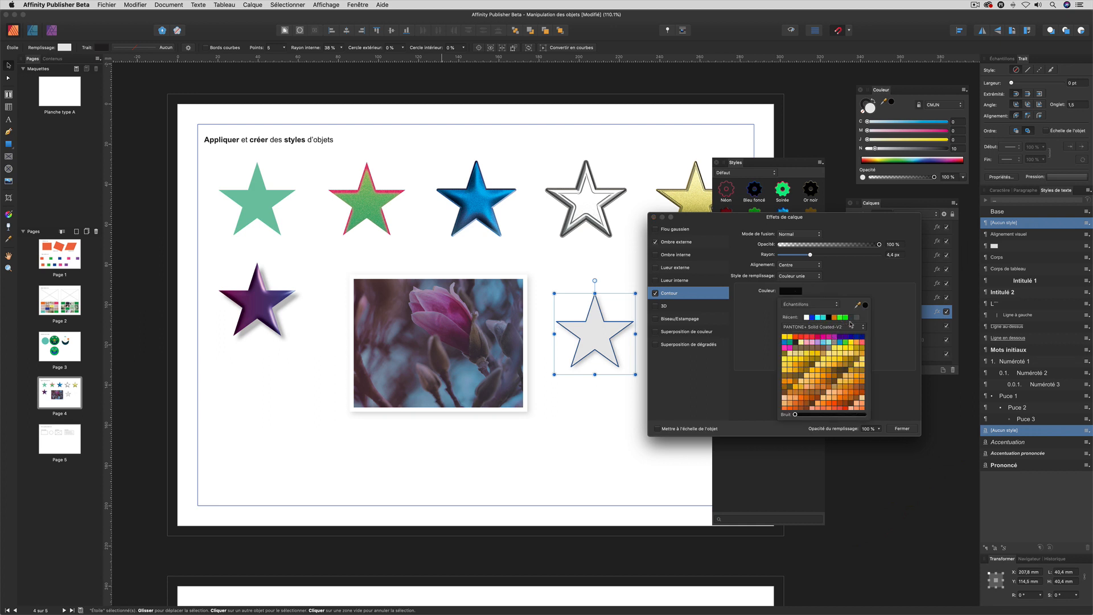
click(820, 305)
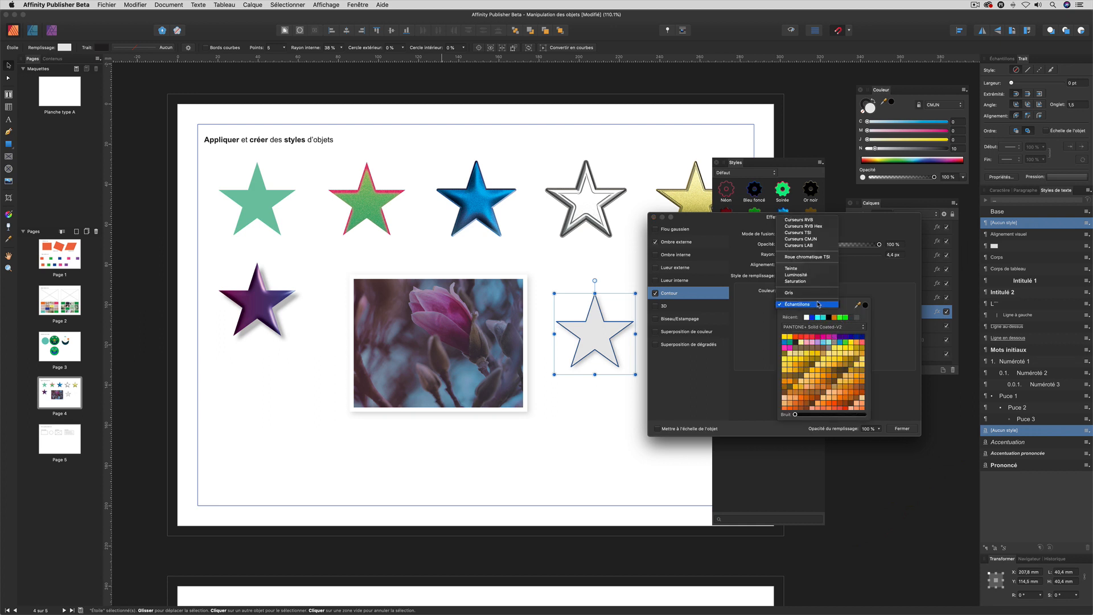
click(813, 239)
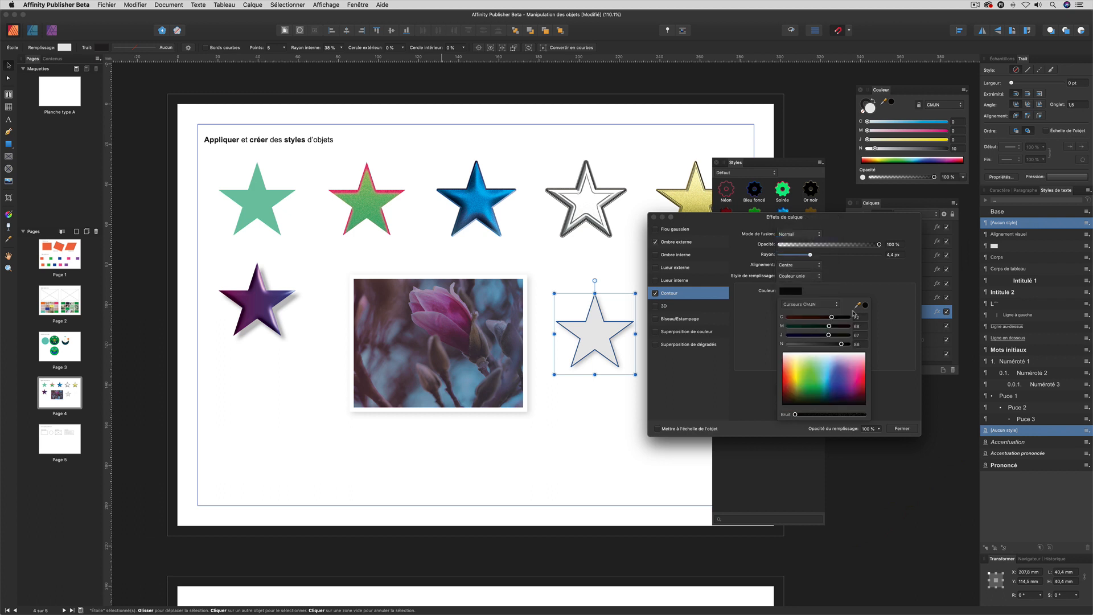
click(831, 378)
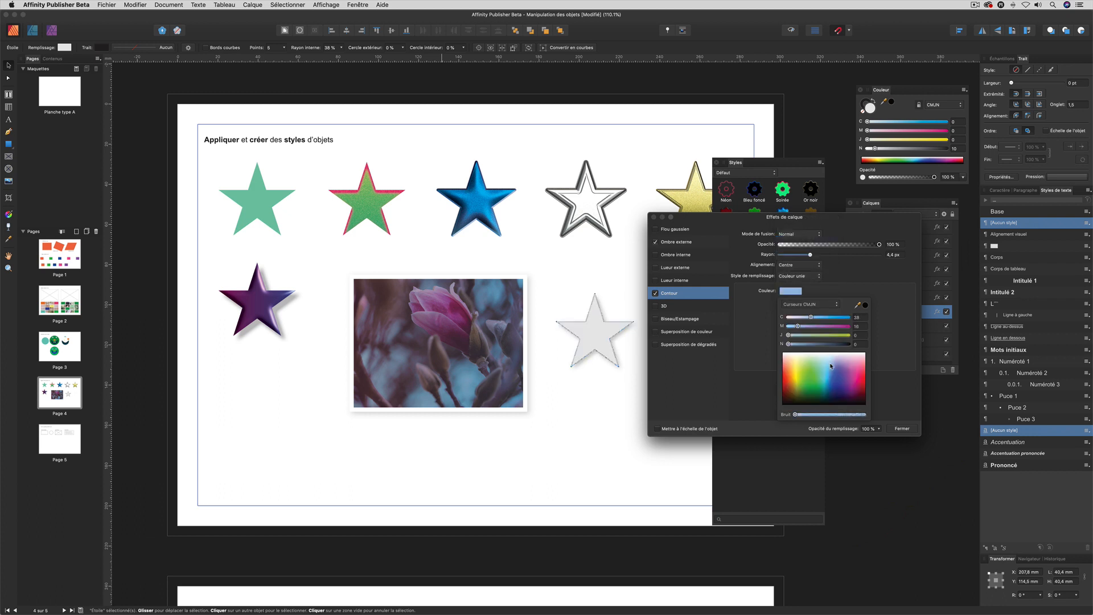
drag(832, 378, 800, 376)
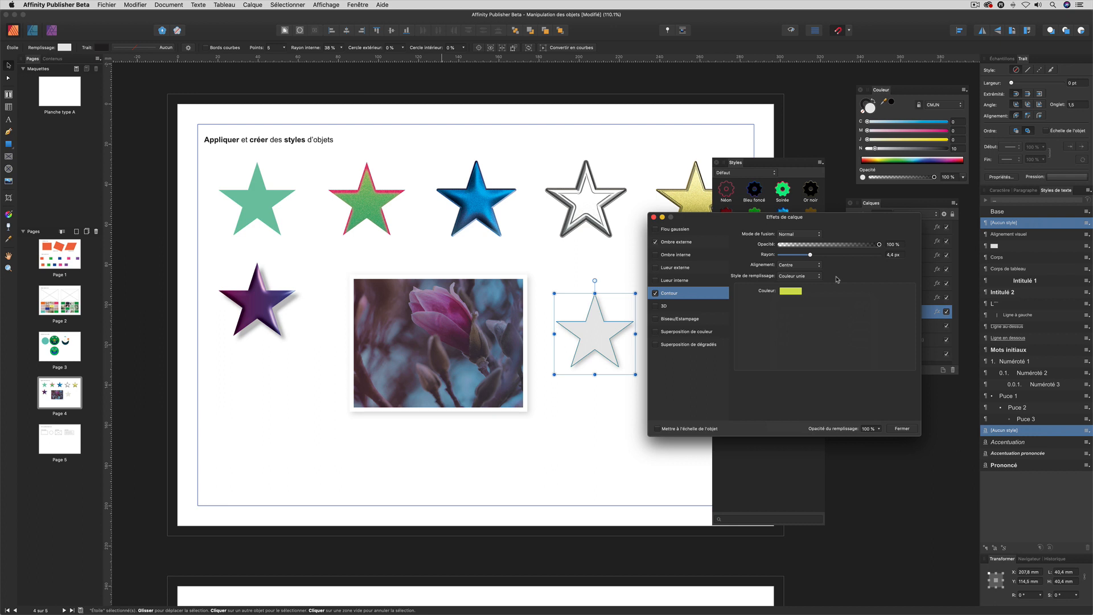
mouse_move(810, 255)
mouse_down()
mouse_move(842, 256)
mouse_move(829, 255)
mouse_up()
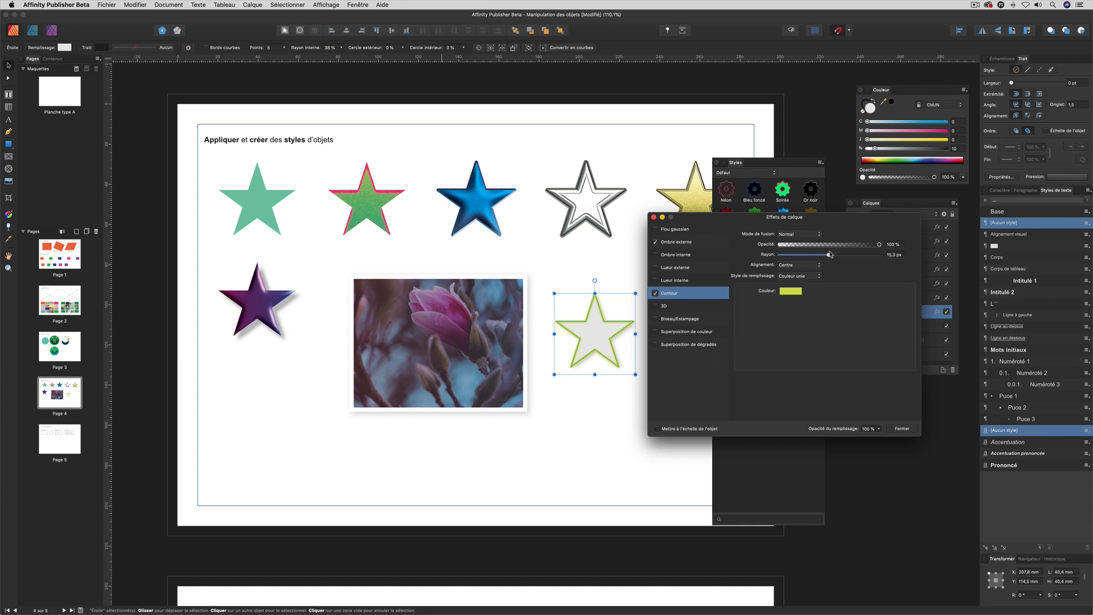
click(902, 430)
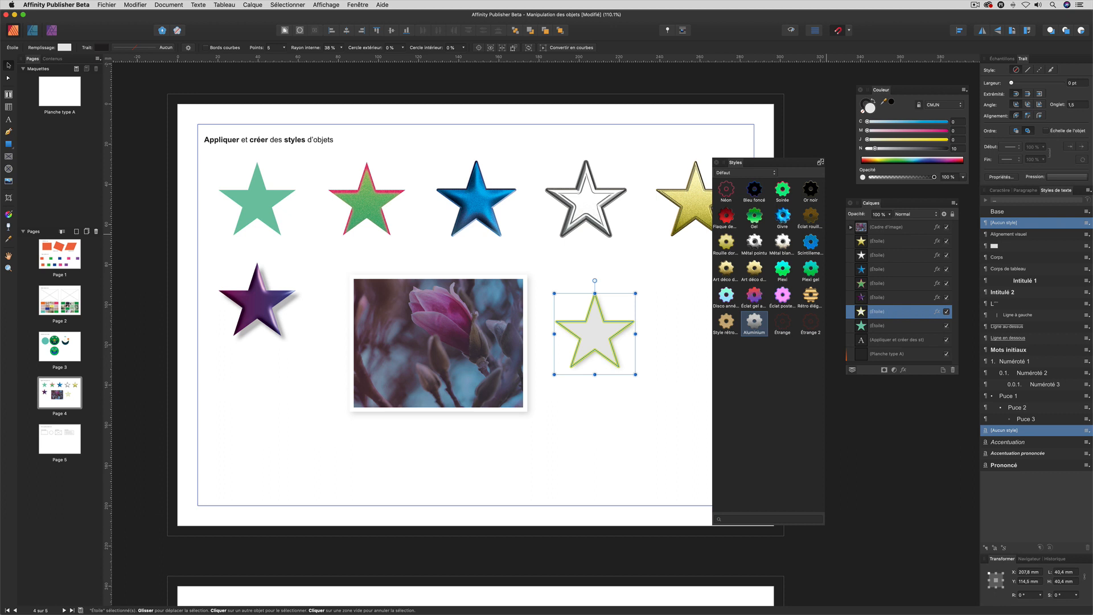
Save the selected star's look as a new style in the Défaut category, leaving its name as assigned
click(821, 163)
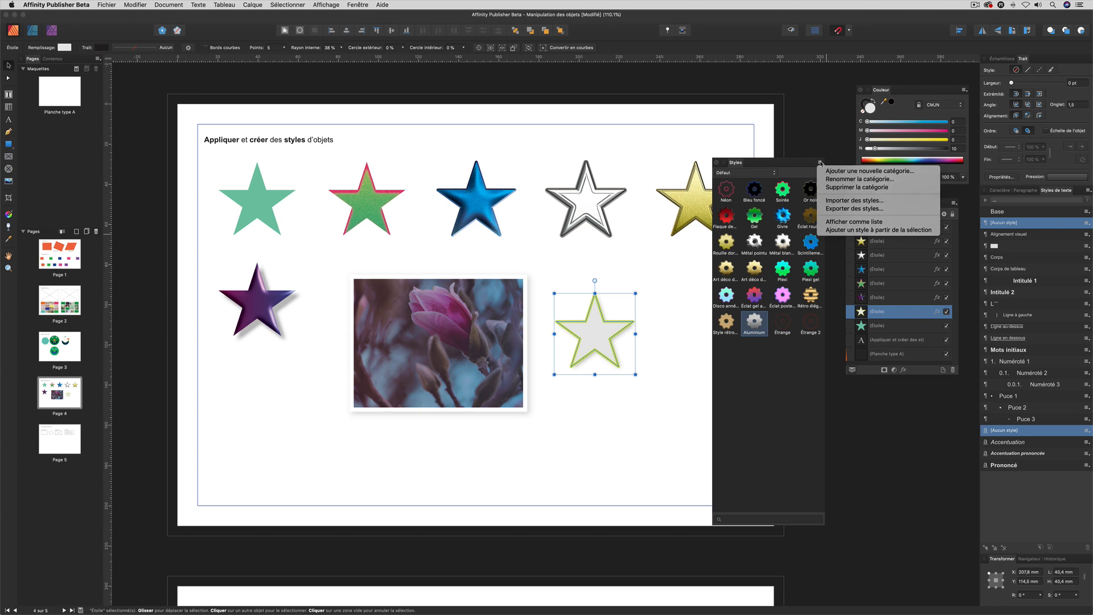
click(868, 230)
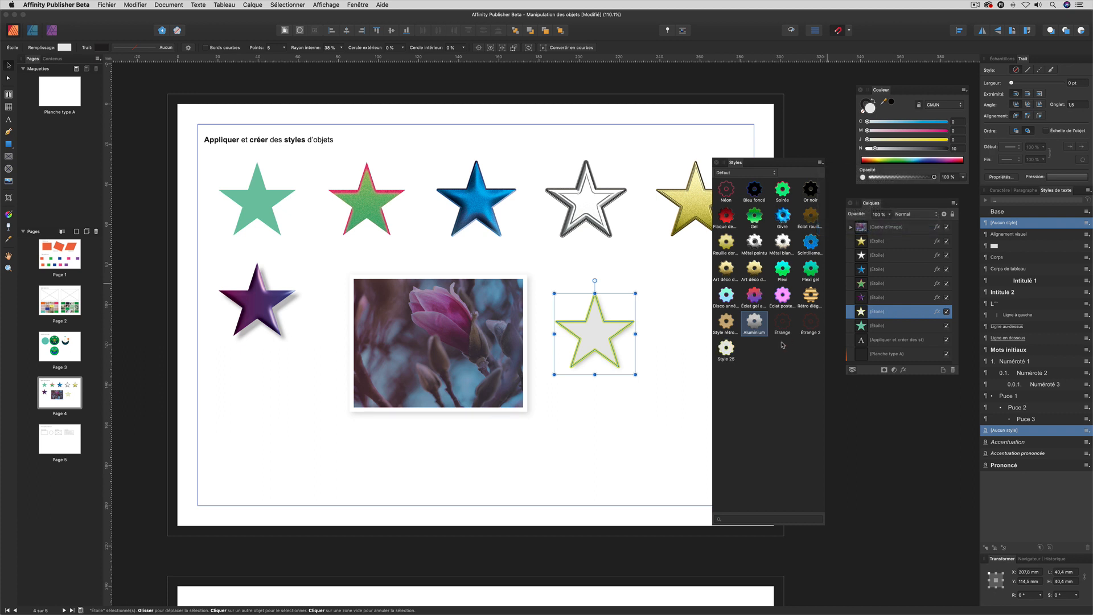
right_click(727, 360)
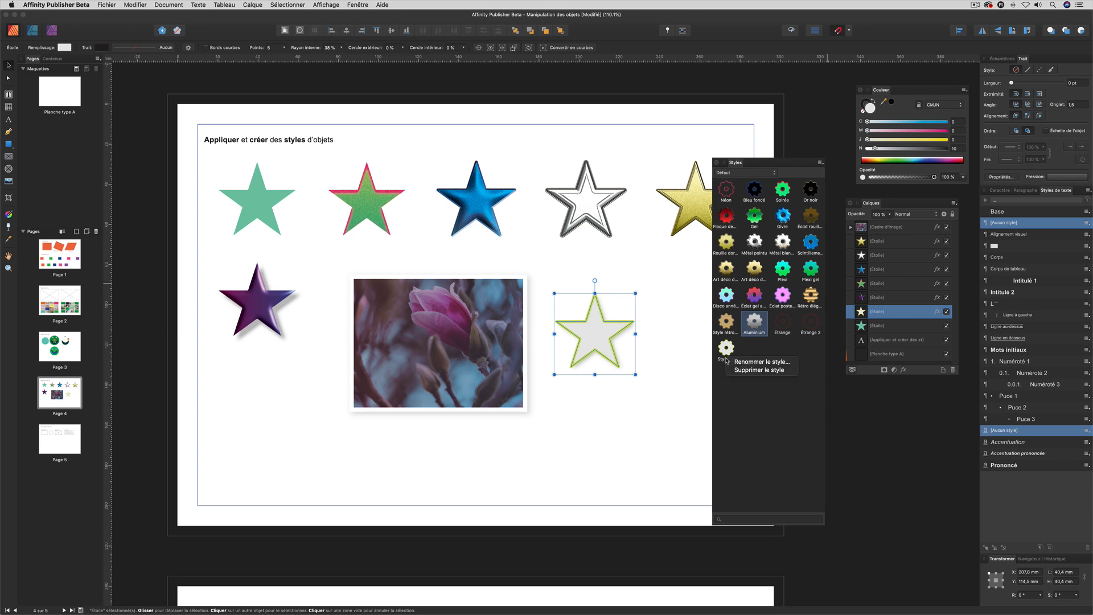
click(761, 385)
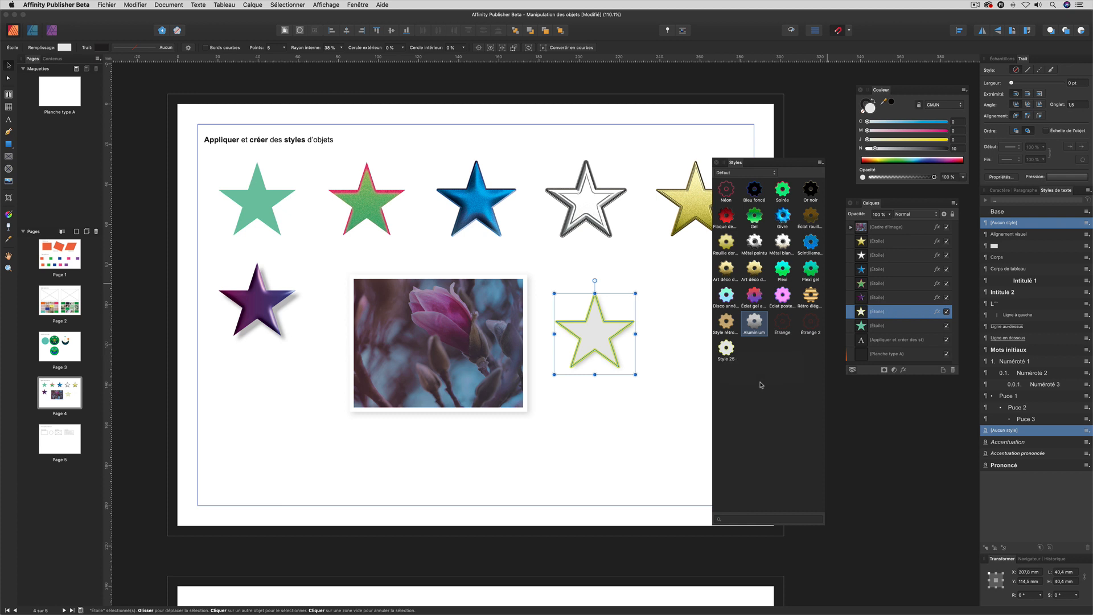
Create a new object style category and name it festifs
click(820, 164)
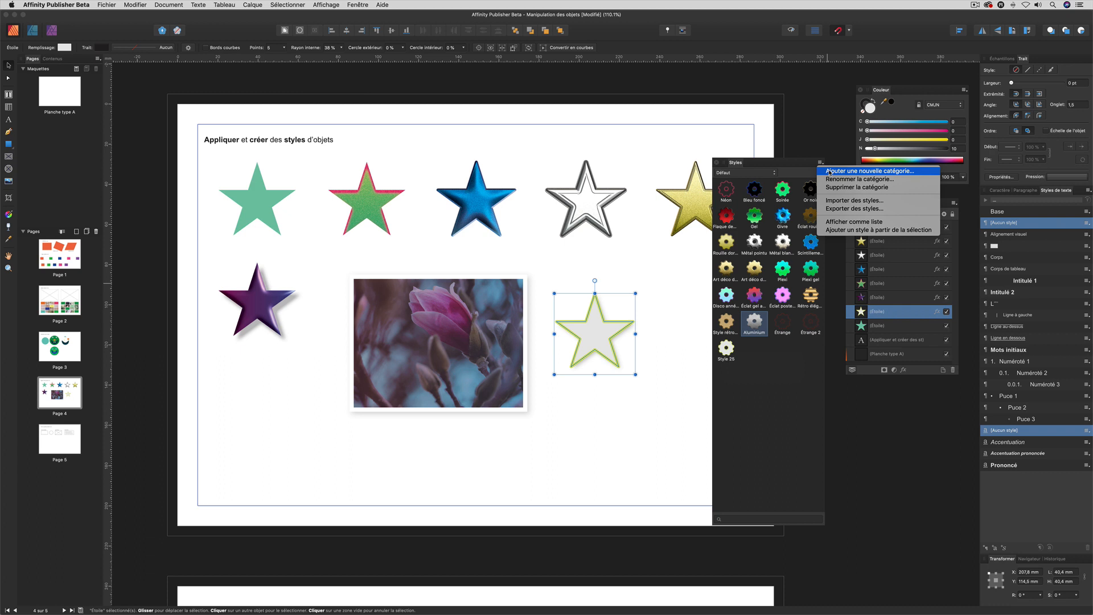
click(829, 171)
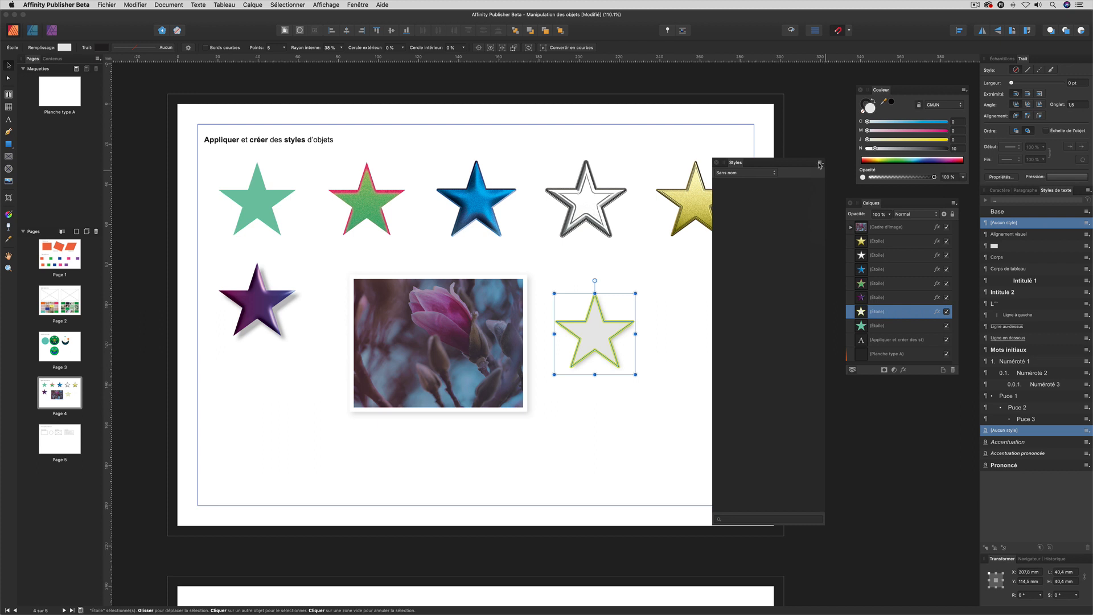
click(820, 164)
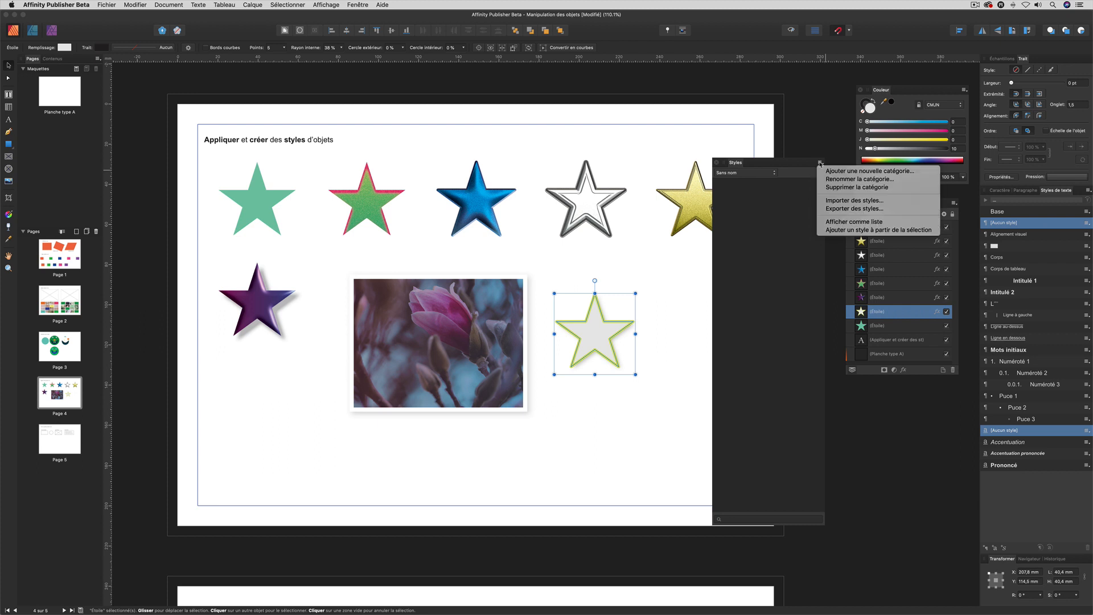
click(829, 180)
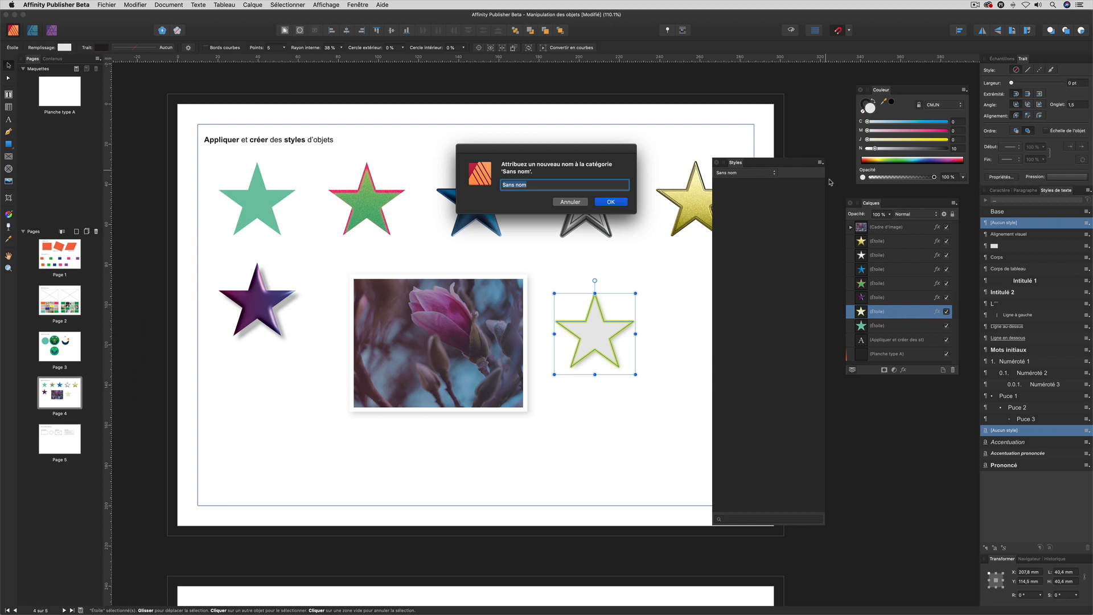
text(festifs)
click(609, 201)
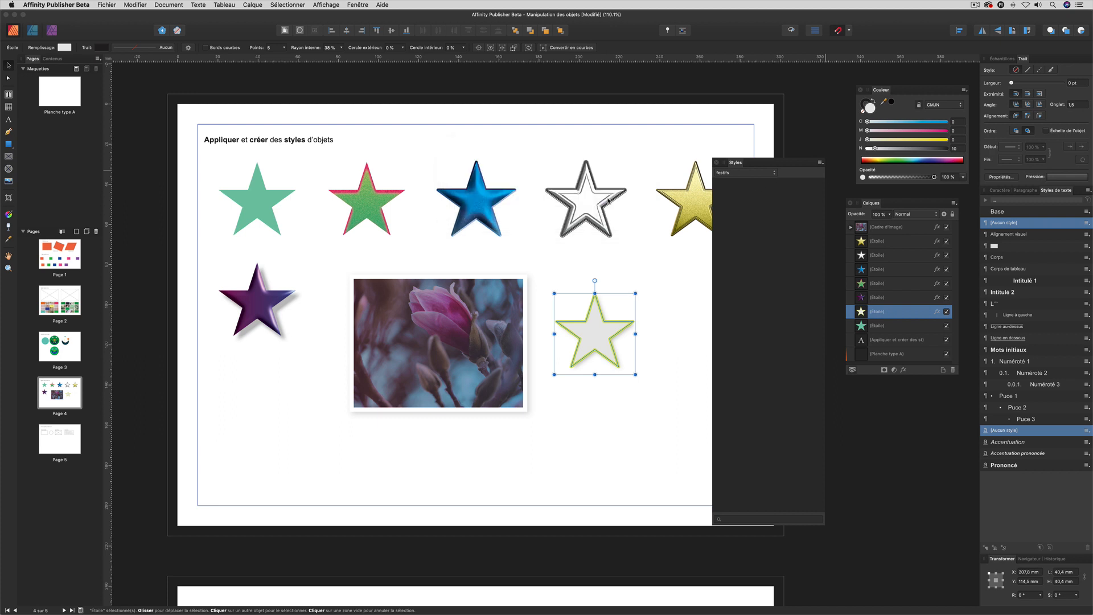
Return to the Défaut style category and delete the custom style saved from the star
click(730, 174)
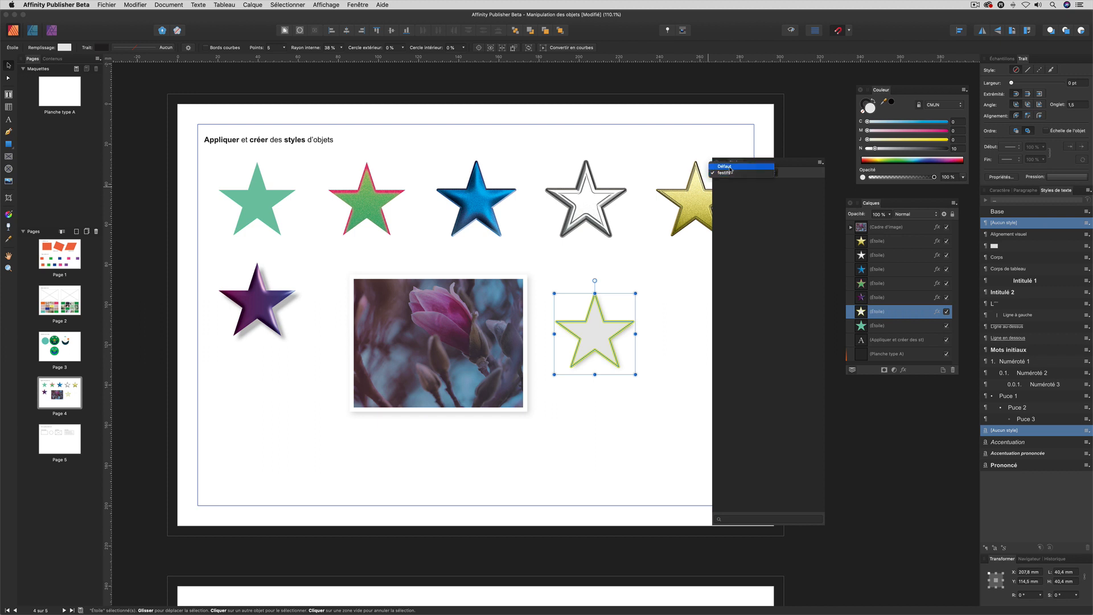
click(729, 167)
click(730, 172)
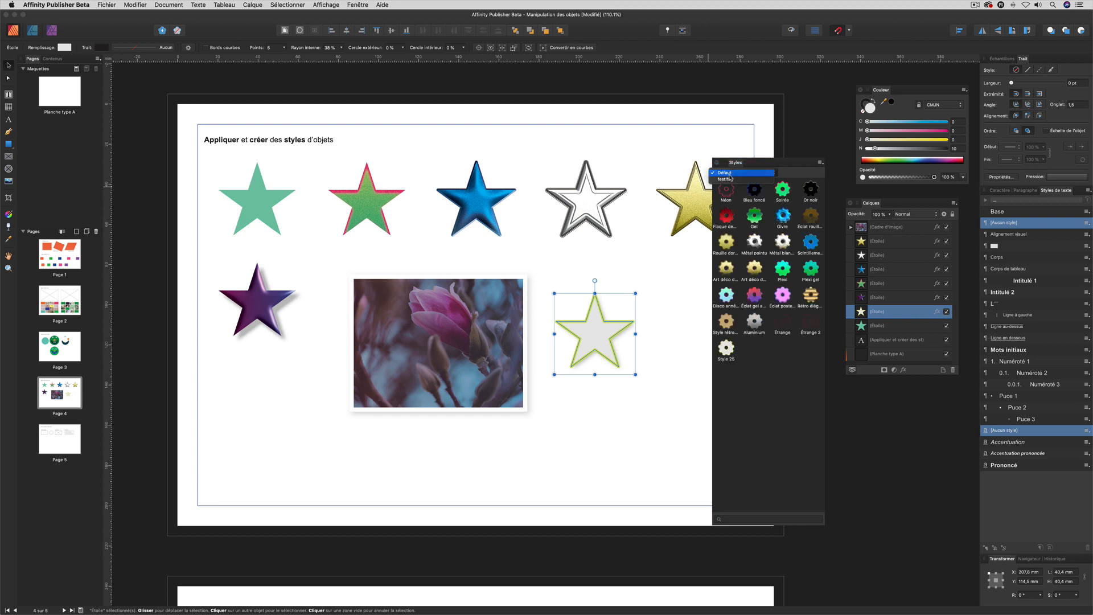
click(730, 180)
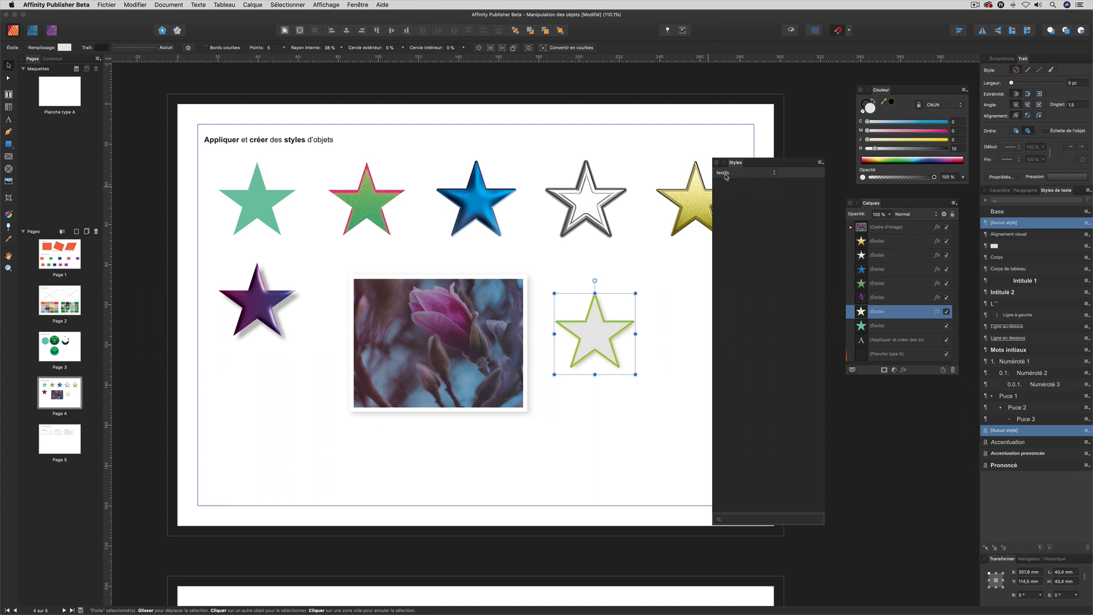
click(726, 173)
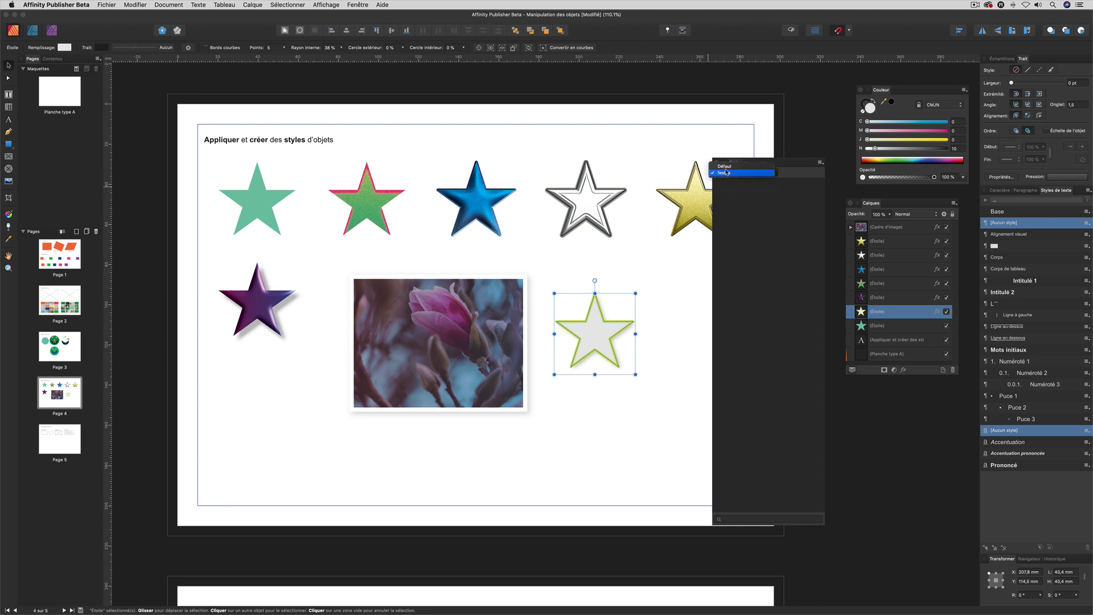
click(727, 166)
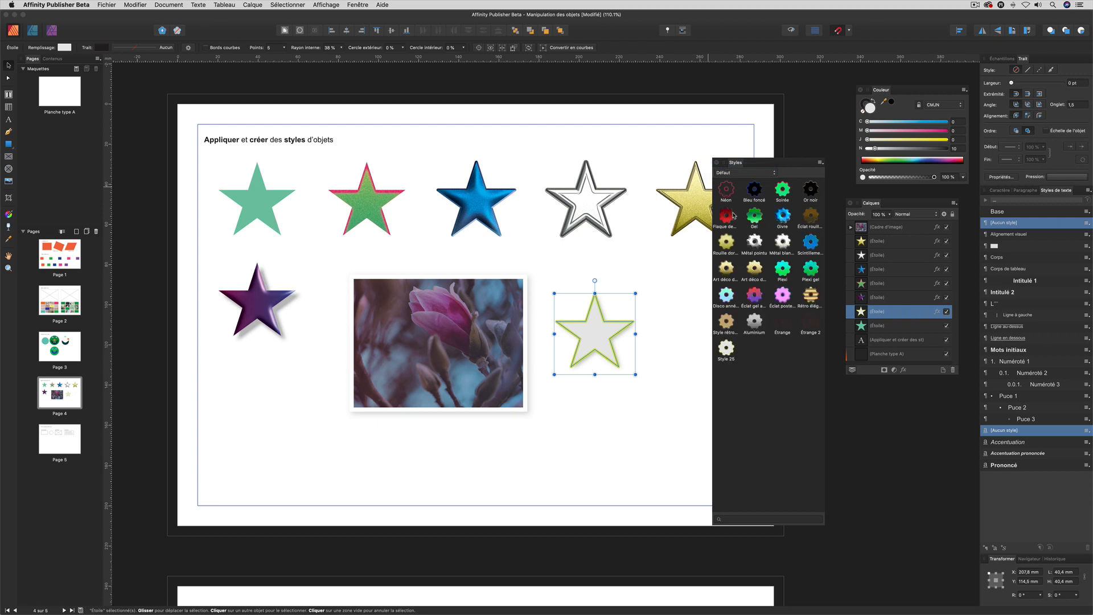
right_click(725, 348)
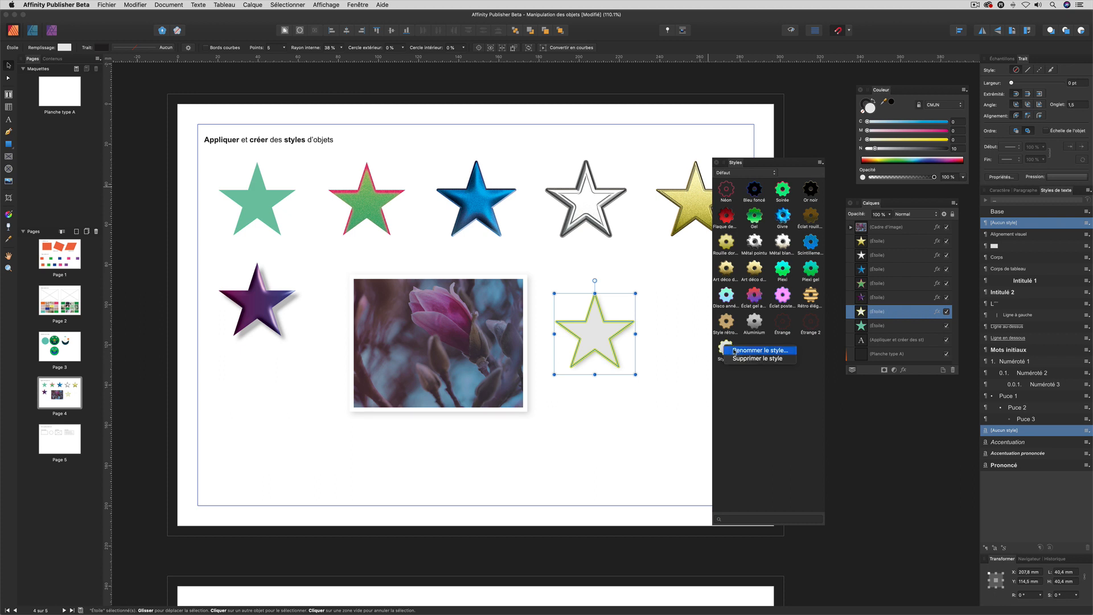
click(738, 359)
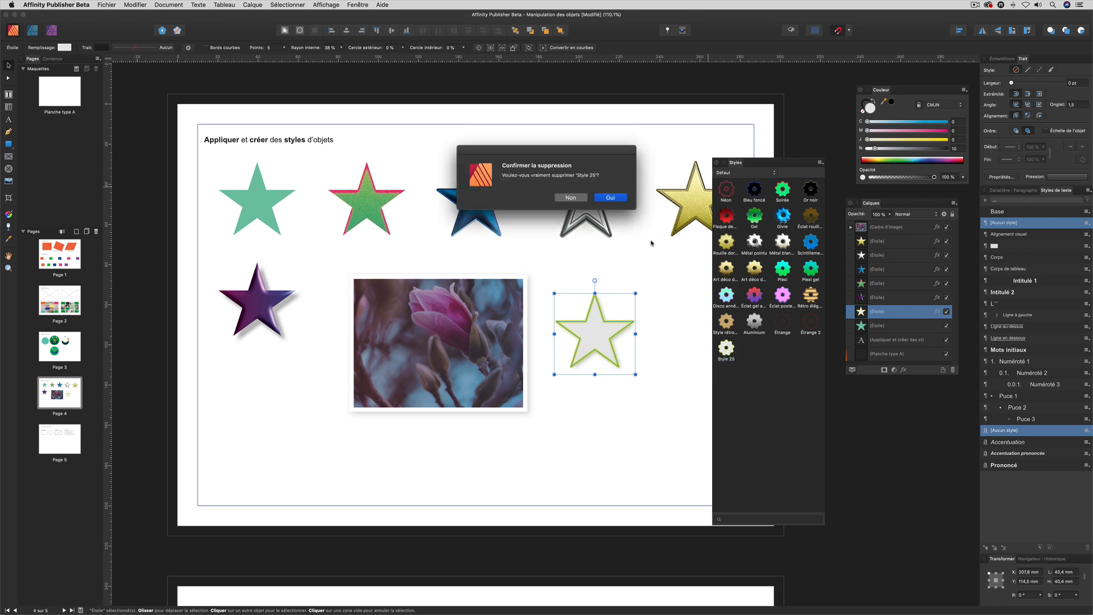
click(614, 196)
Save the selected star's look as a new style in the festifs category
click(770, 173)
click(761, 180)
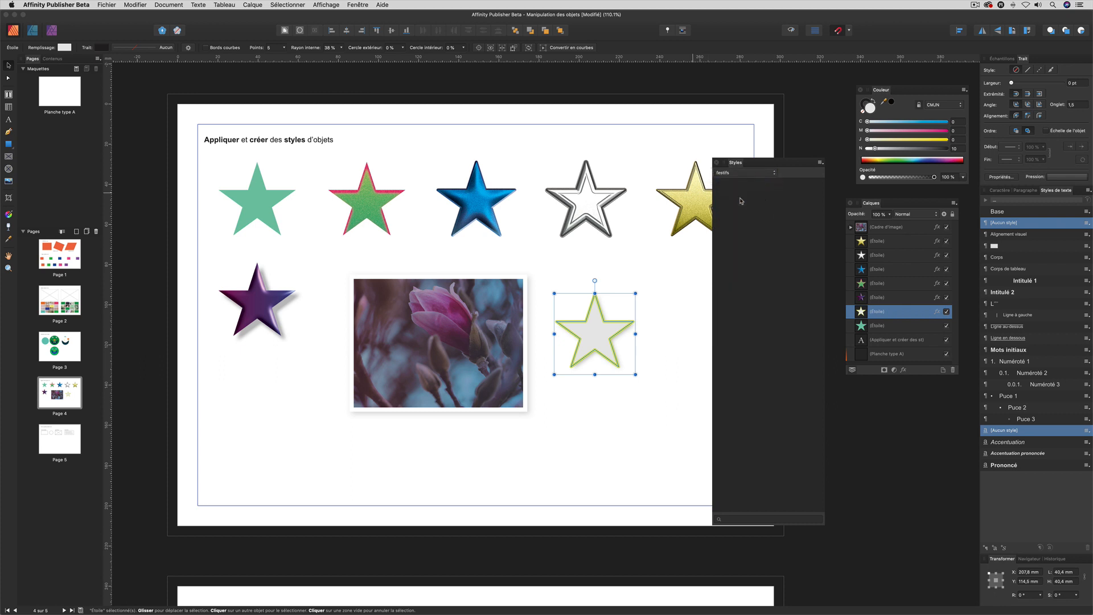
click(819, 163)
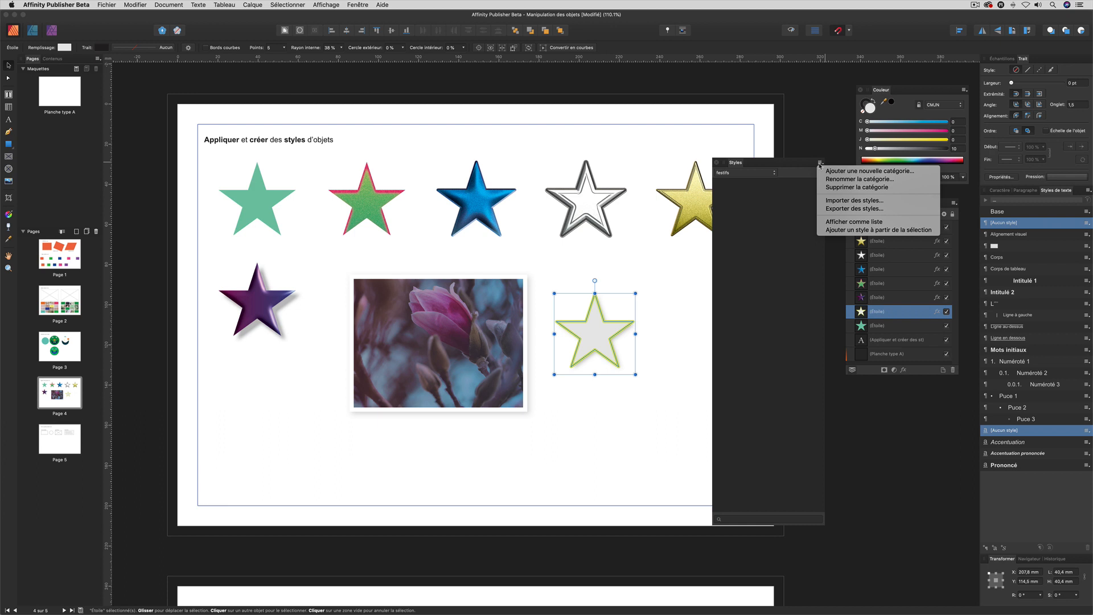
click(843, 230)
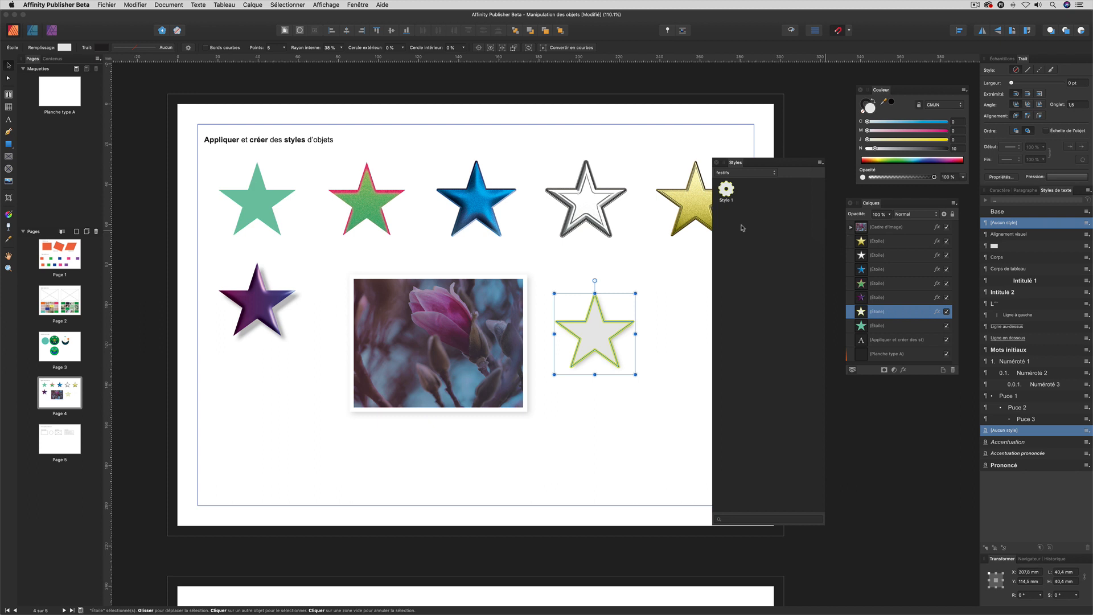
Draw a pentagon about 38 × 41 mm below the green-outlined star and apply the custom festifs style to it
click(8, 147)
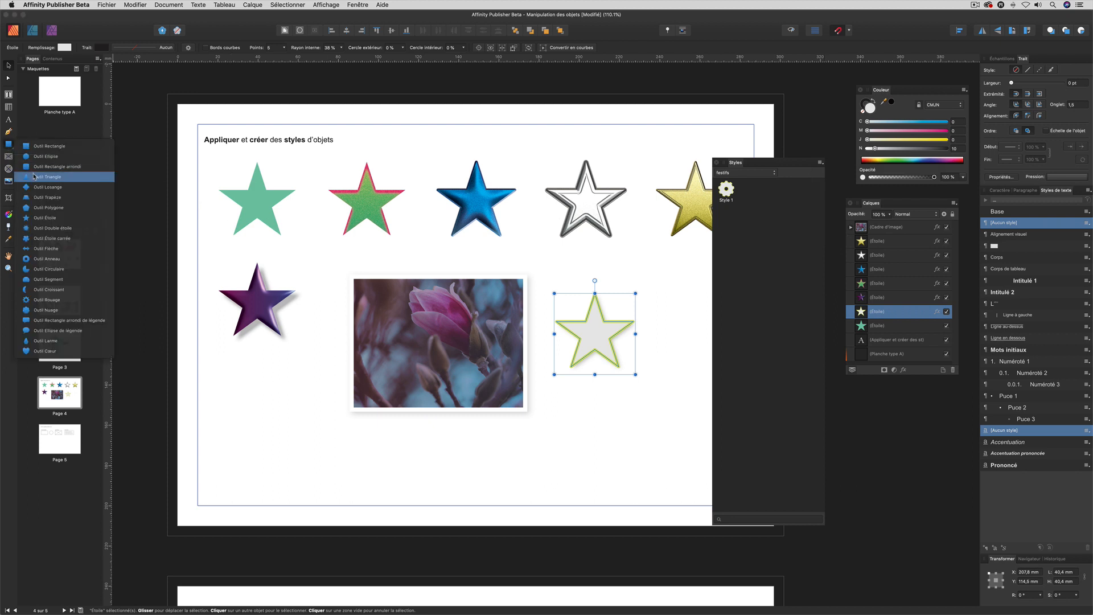
click(44, 208)
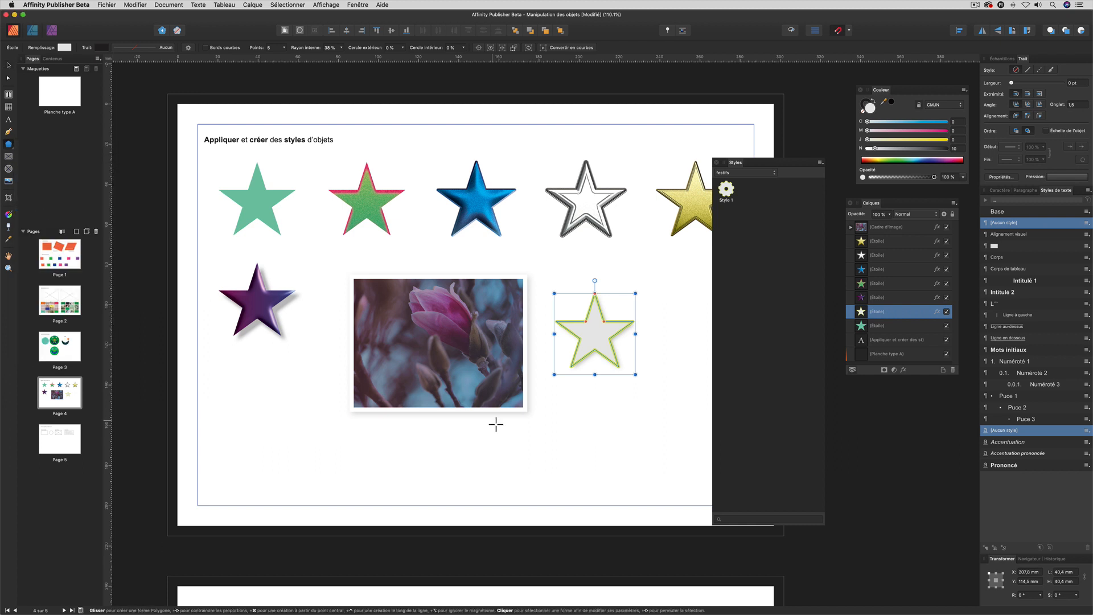
drag(569, 399, 646, 482)
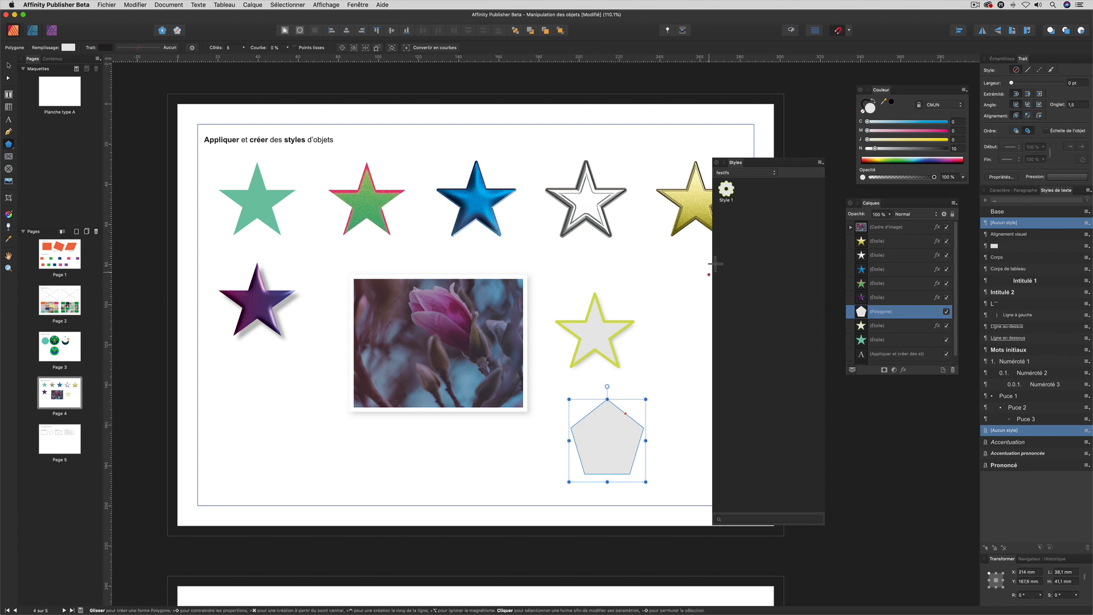
click(727, 189)
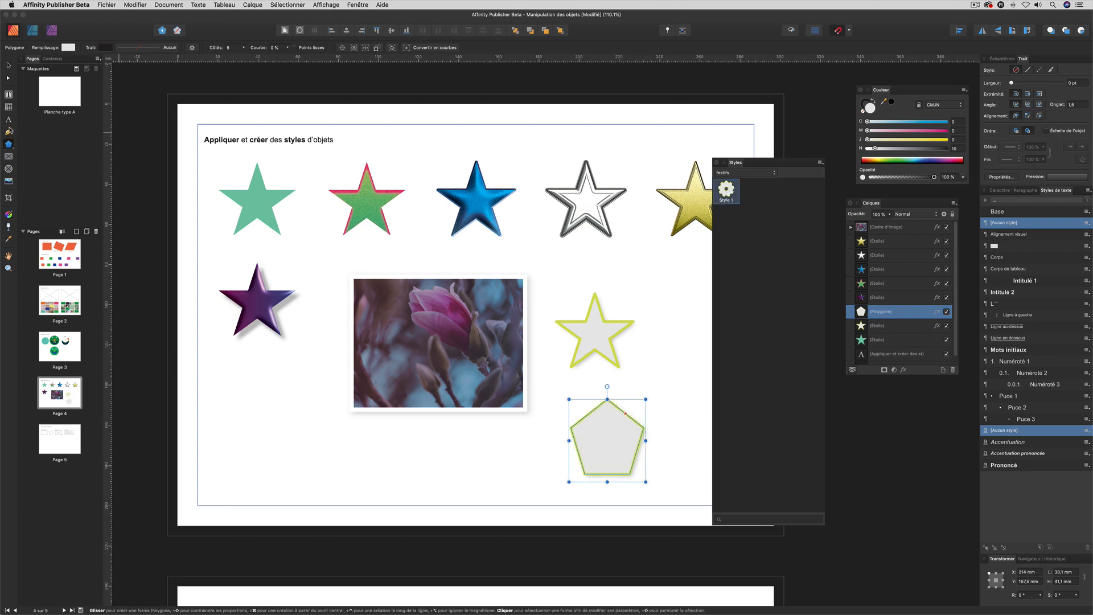
Draw an image frame about 38 × 40 mm beside the green-outlined star and apply the custom festifs style to it
click(8, 157)
drag(657, 279, 734, 358)
drag(763, 162, 803, 161)
scroll(664, 231, right, 3)
scroll(663, 231, down, 1)
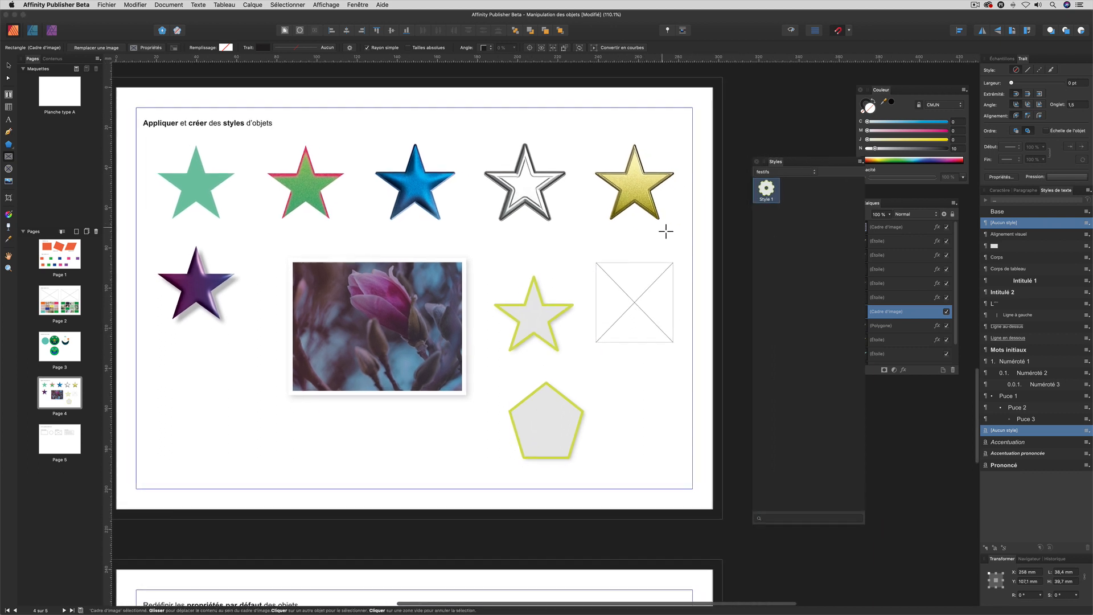
click(763, 194)
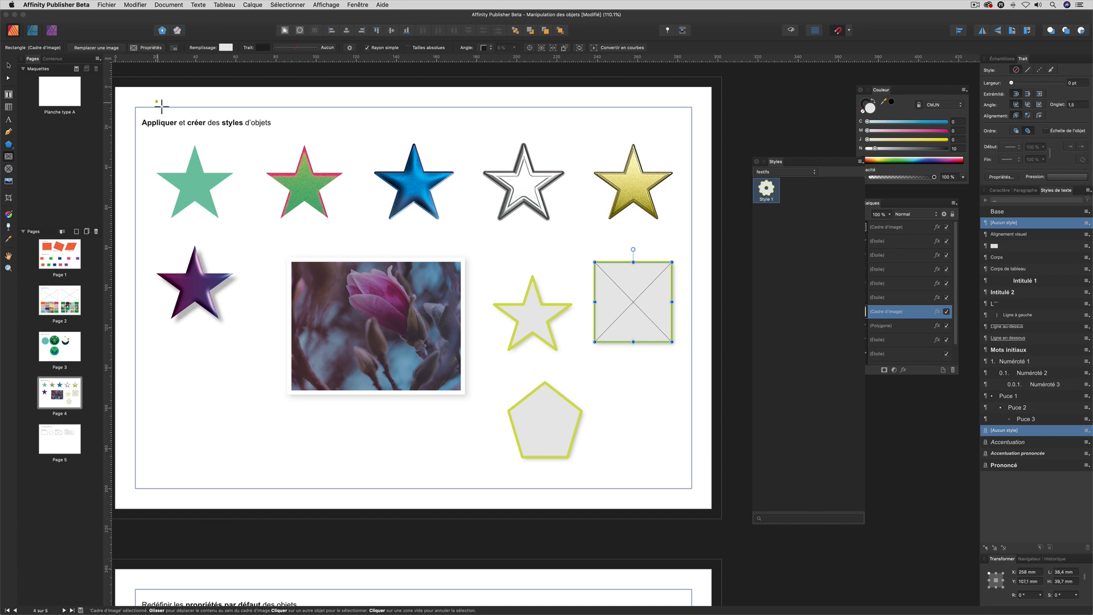
Select the green-outlined star, pentagon and image frame together, clear that selection and select only the image frame
click(10, 69)
drag(503, 244, 683, 485)
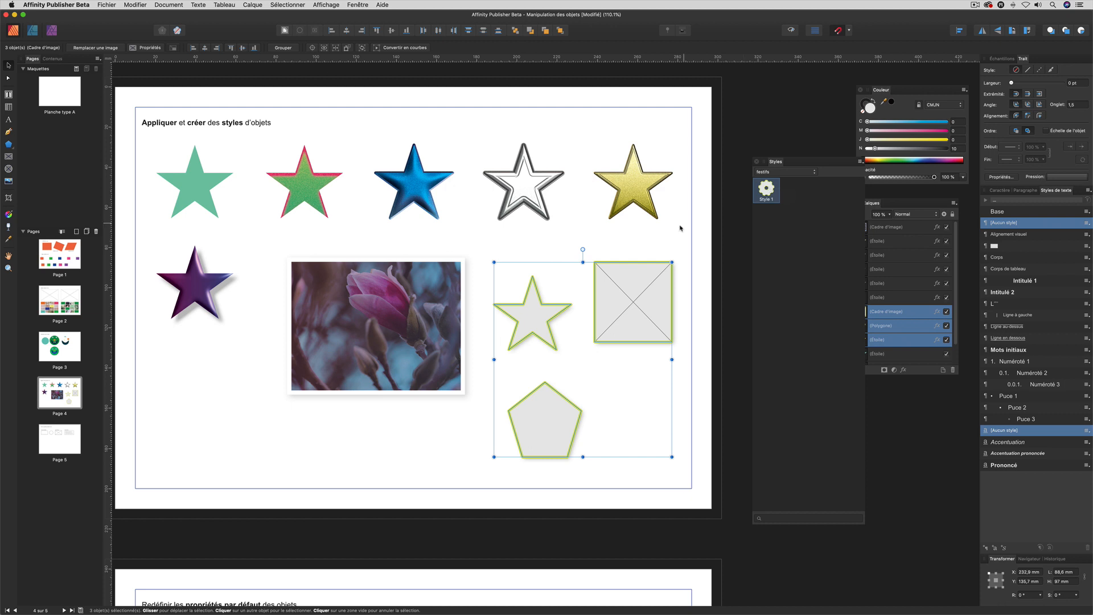
click(662, 240)
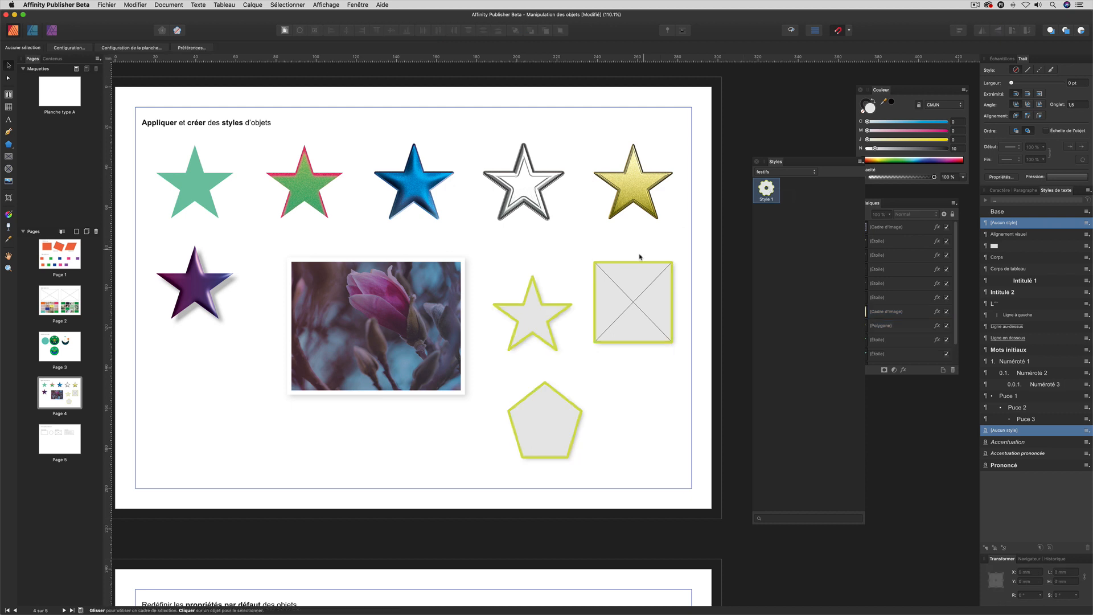
click(626, 274)
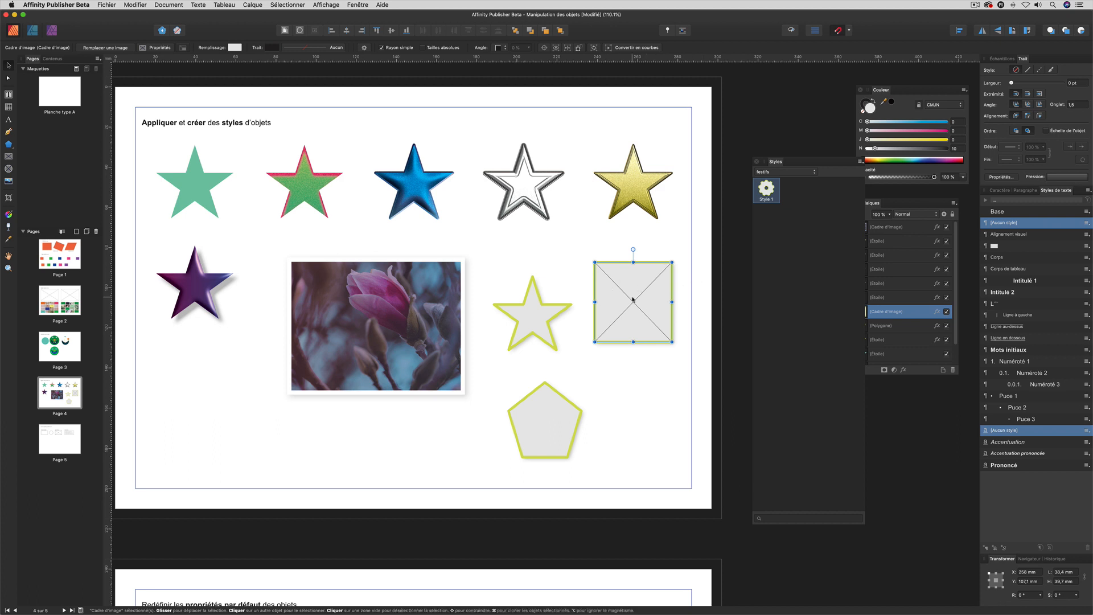
Change the colour of the selected image frame's outline layer effect to orange
drag(792, 161, 761, 133)
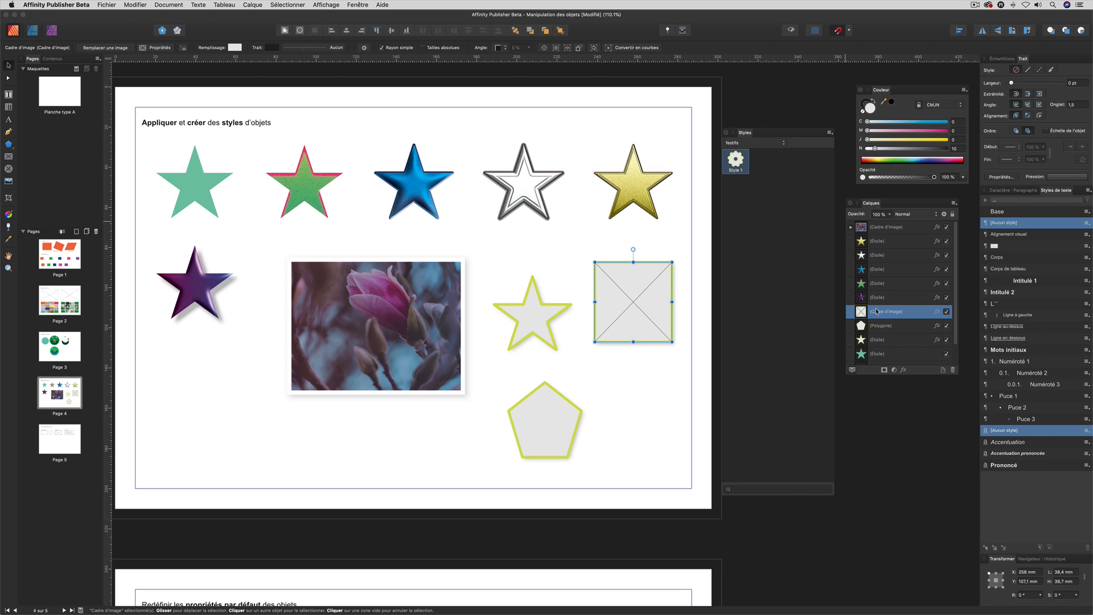
click(937, 312)
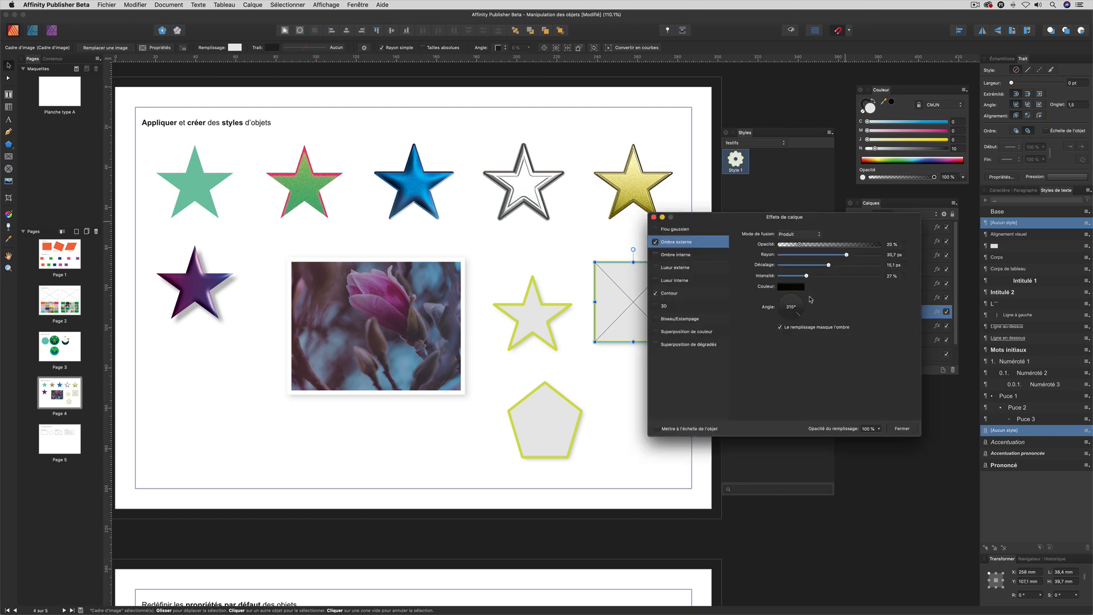
click(671, 294)
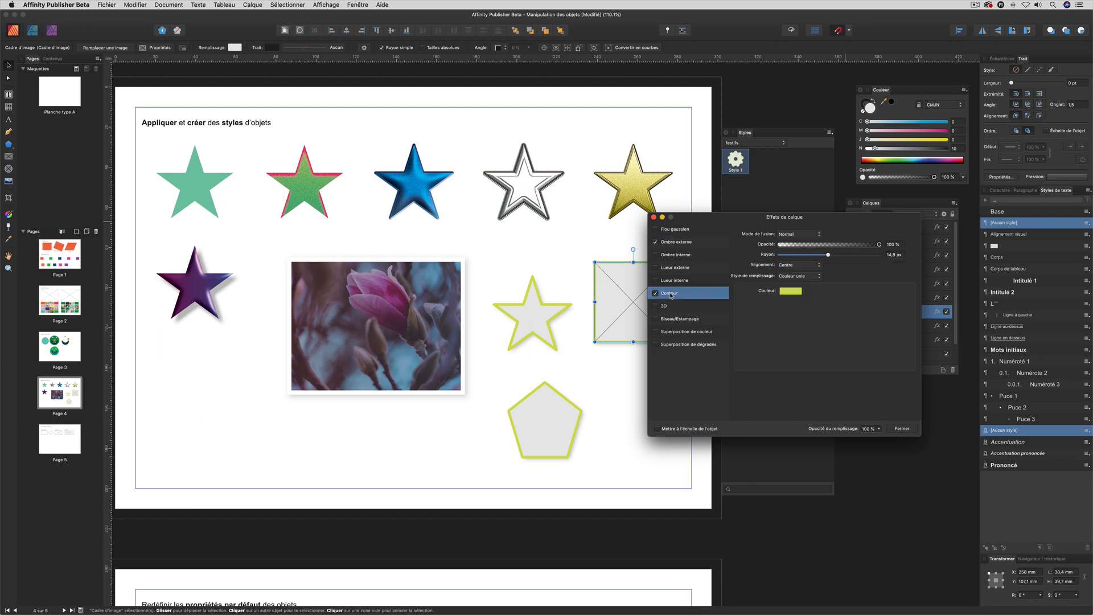
click(790, 291)
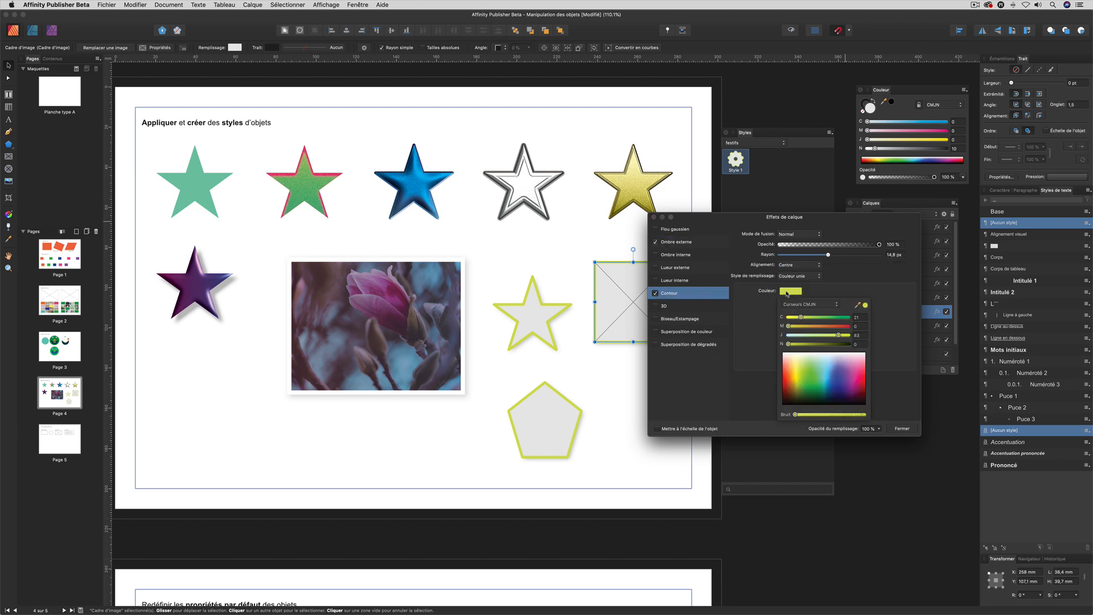
drag(797, 371, 789, 383)
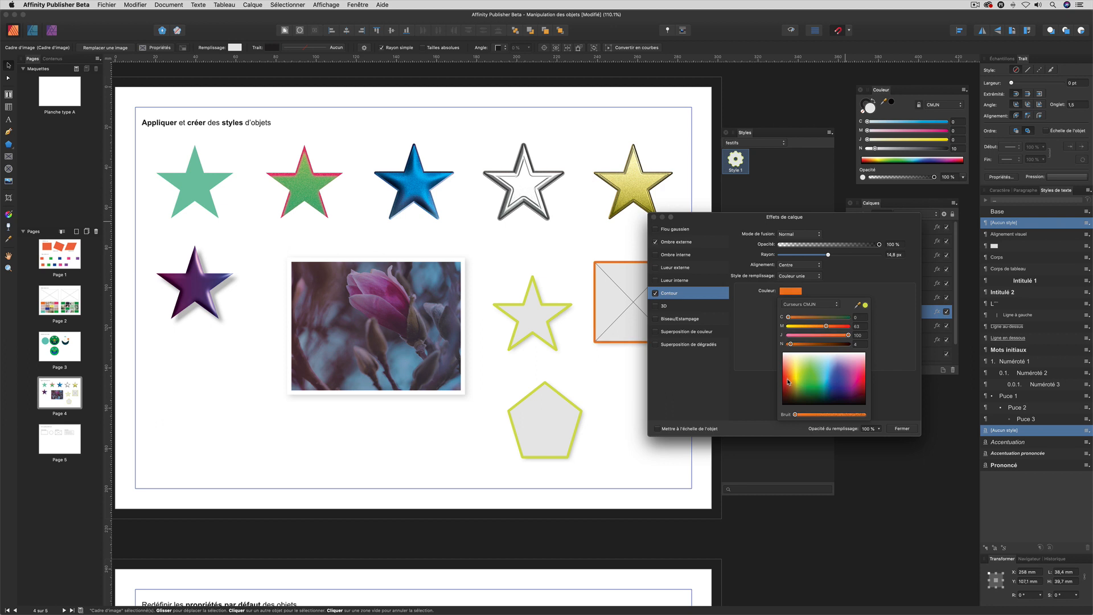
click(903, 429)
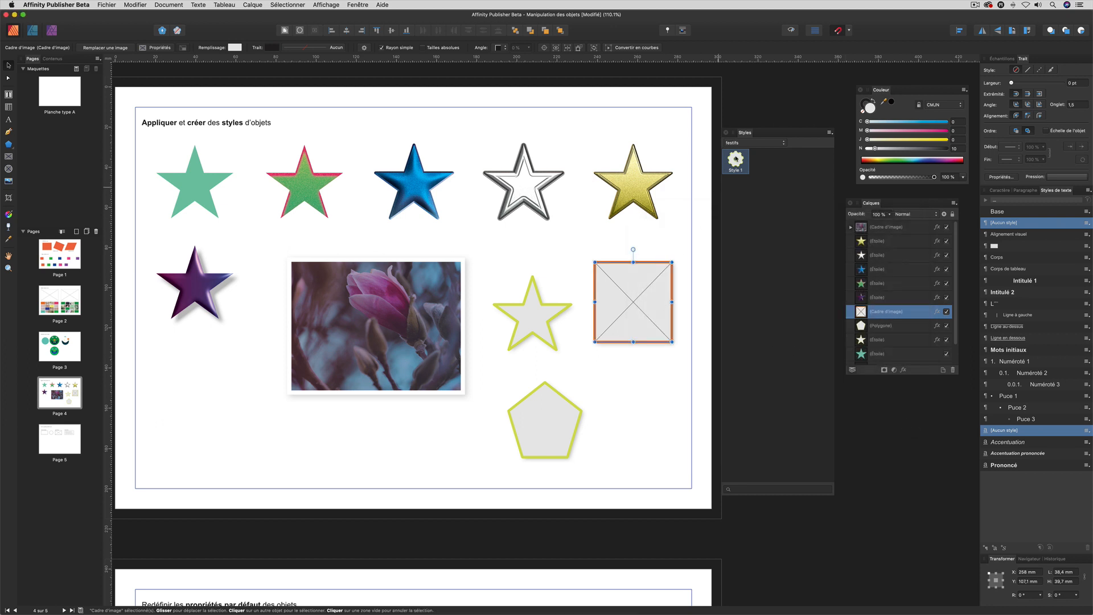
Save the orange-outlined image frame's look as a new style in the current category and clear the selection
click(830, 133)
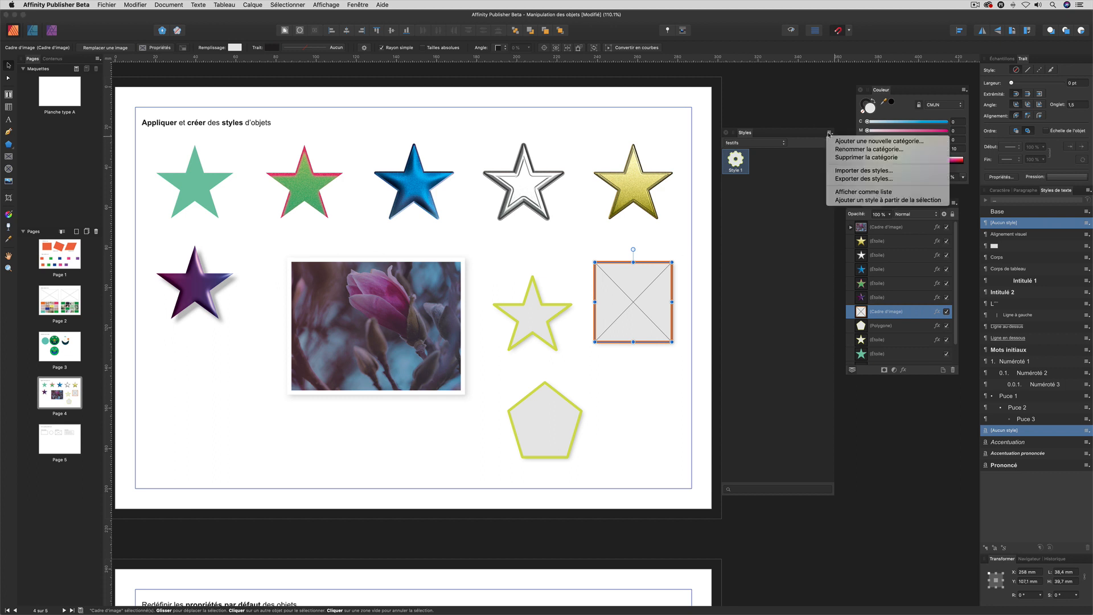
click(845, 200)
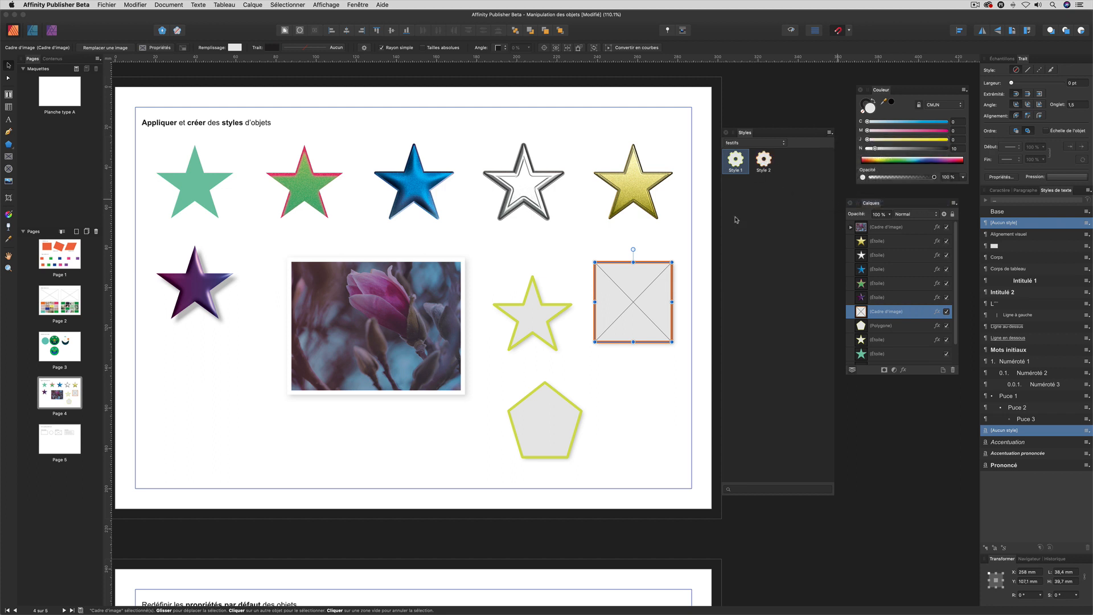
click(603, 367)
Duplicate the green-outlined pentagon beside the original, directly below the image frame, and apply Style 2 to the copy
click(556, 405)
drag(556, 405, 650, 405)
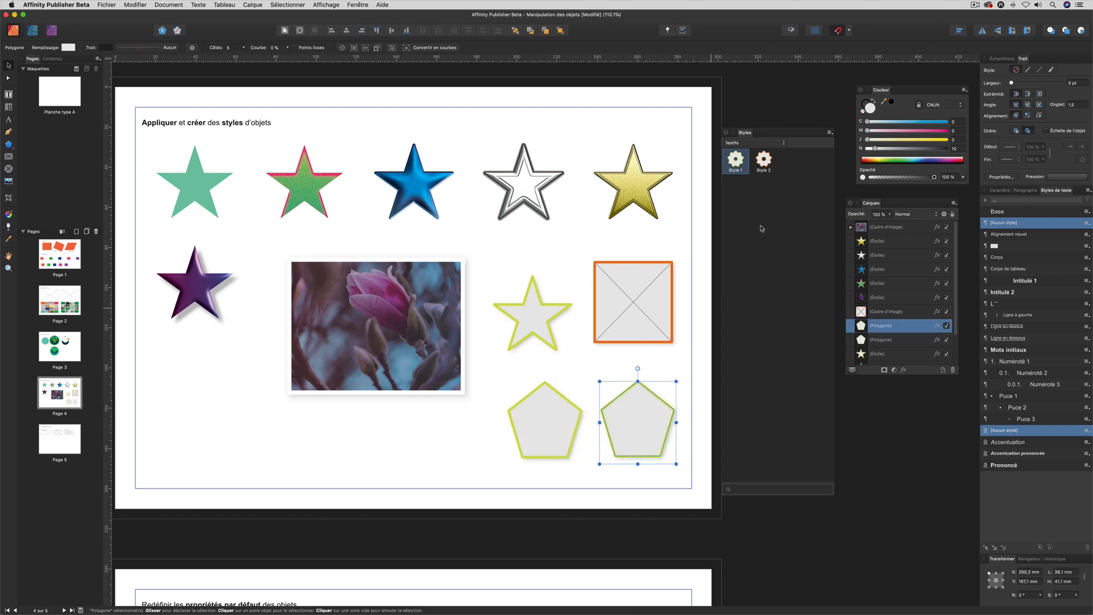
click(764, 160)
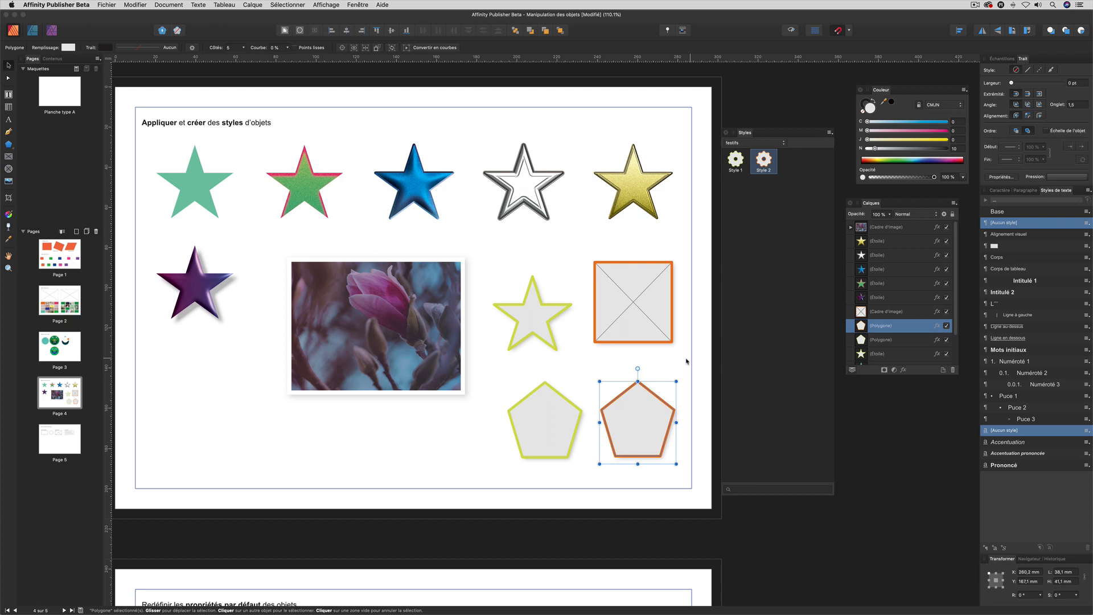
click(636, 363)
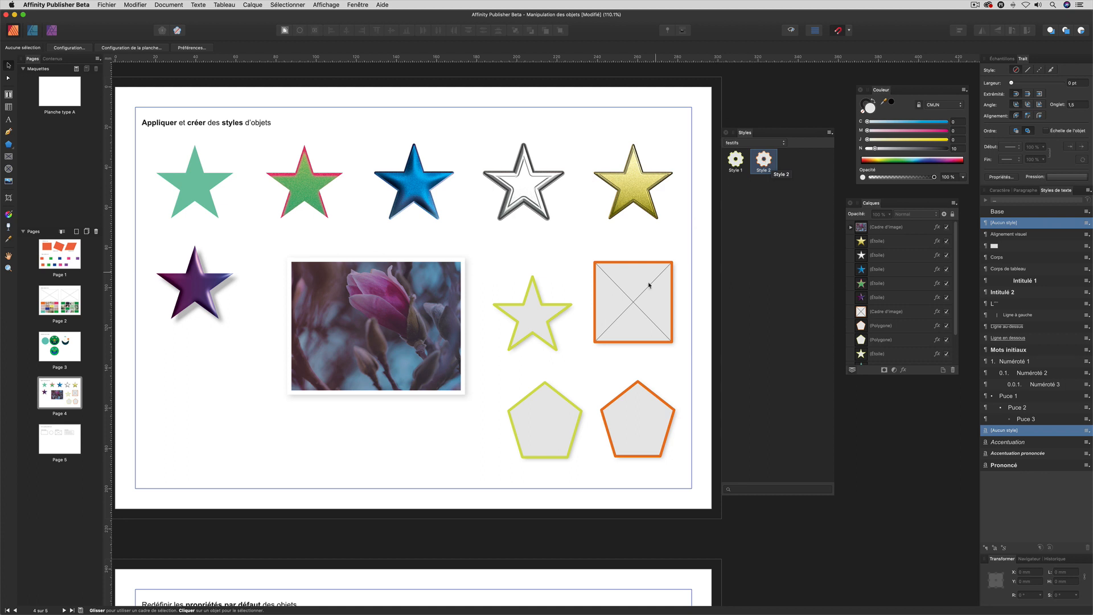
Select the orange-outlined image frame, clear the selection, and move the orange-outlined pentagon to about X 262 mm, Y 169 mm
click(628, 316)
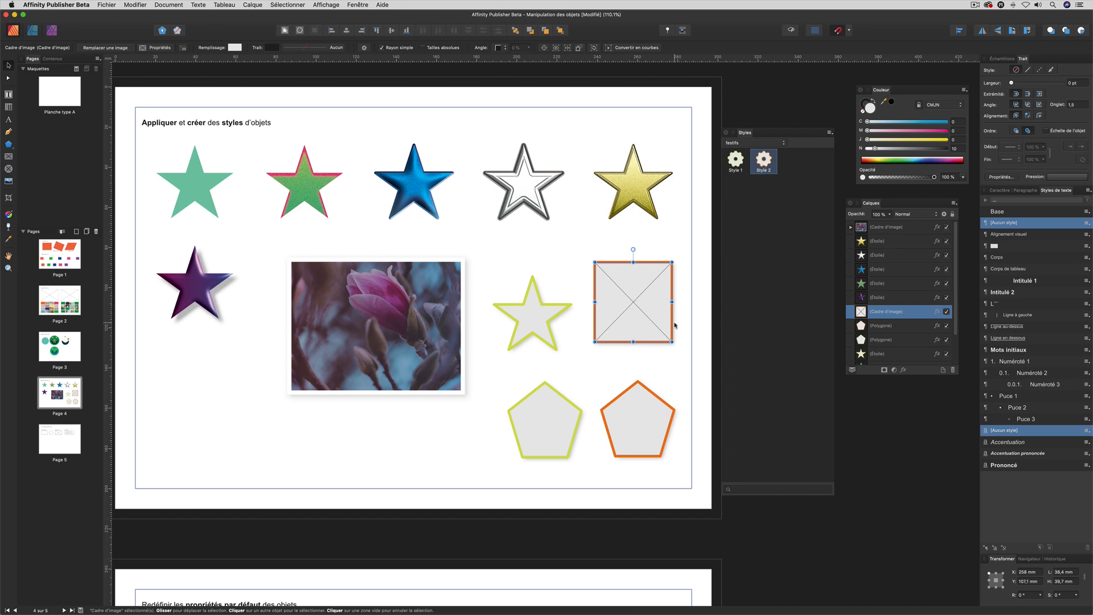
click(668, 365)
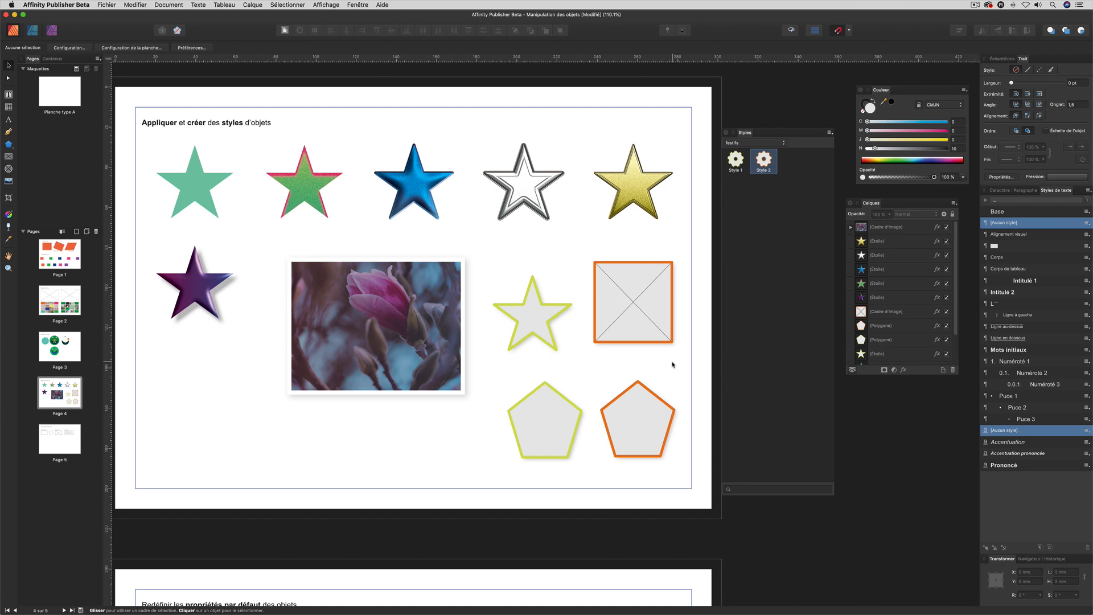
click(651, 391)
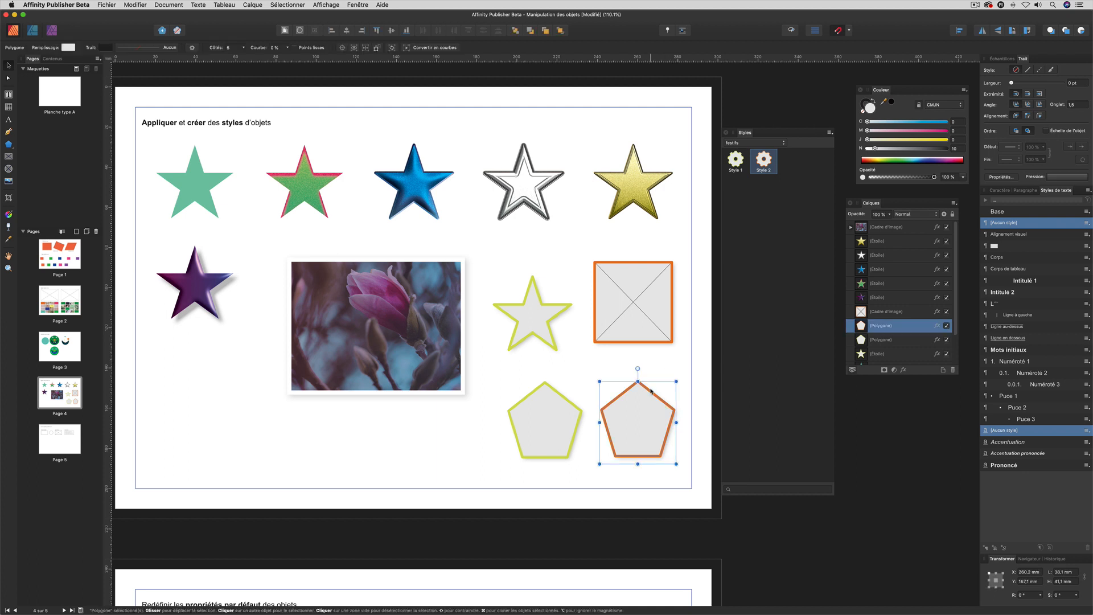
drag(651, 393, 656, 397)
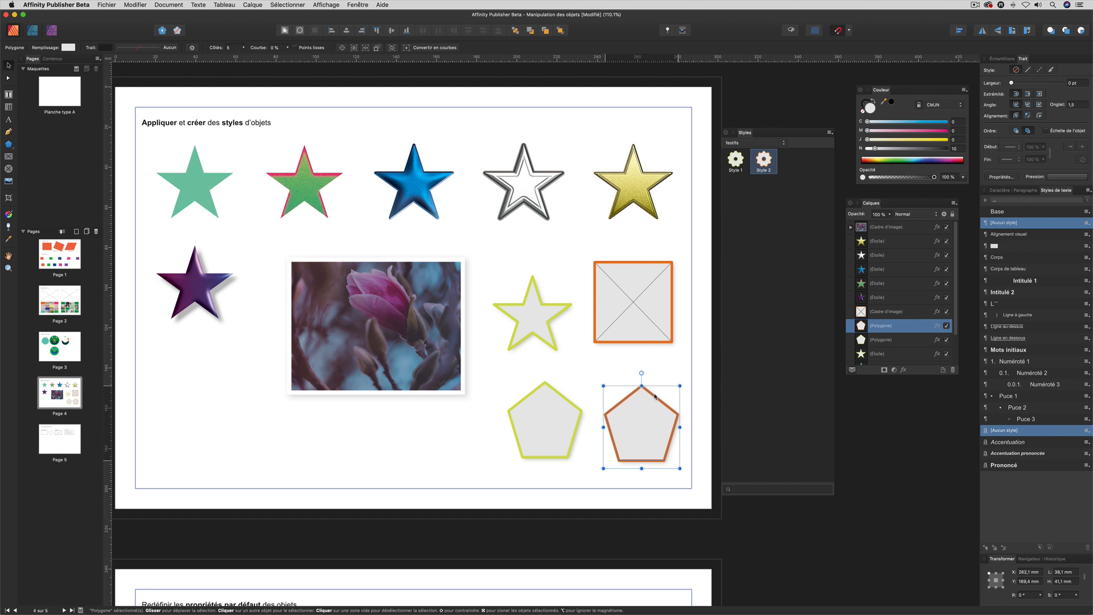